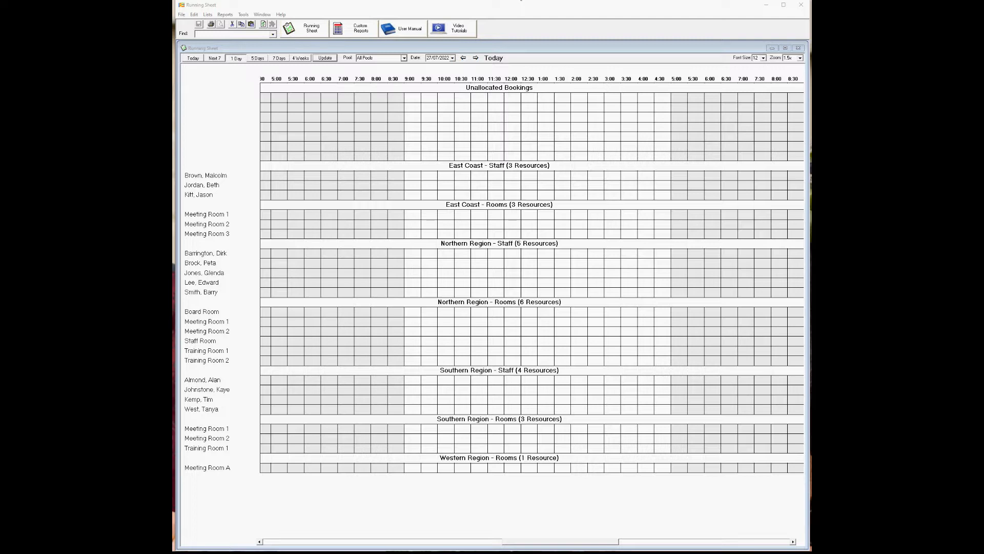
# - Open the program options at the SQL settings and review the Resource 1 name and its SQL statement
pyautogui.click(409, 346)
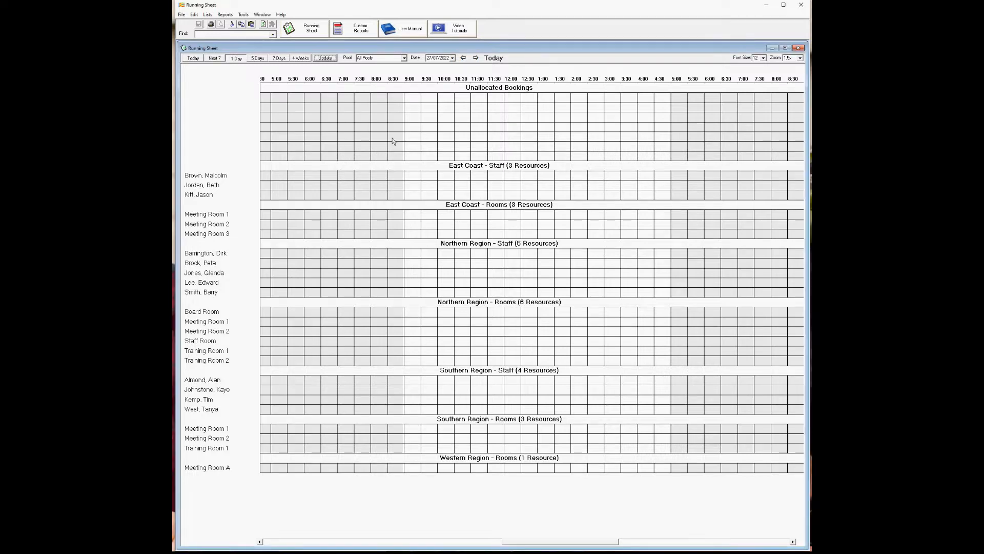
pyautogui.click(244, 15)
pyautogui.click(255, 40)
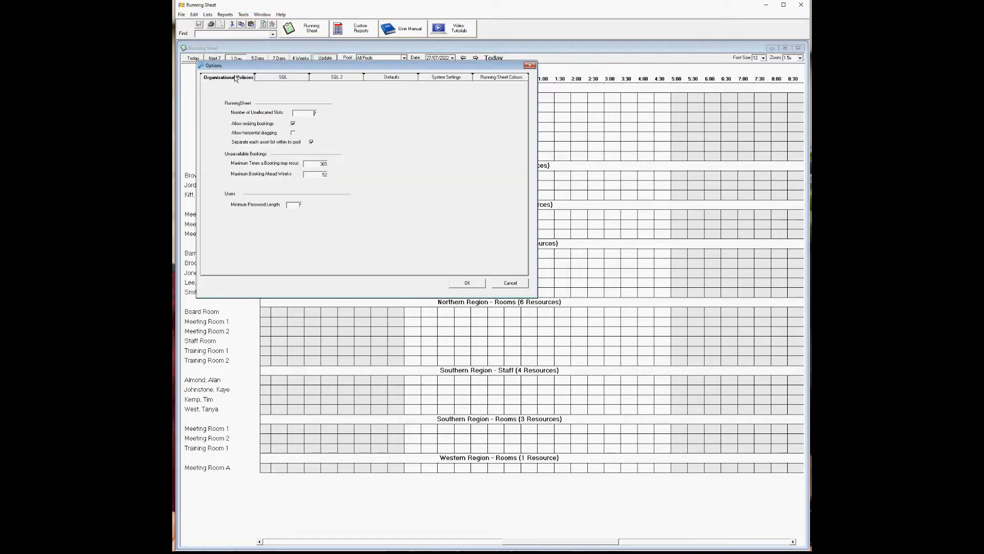
pyautogui.click(281, 81)
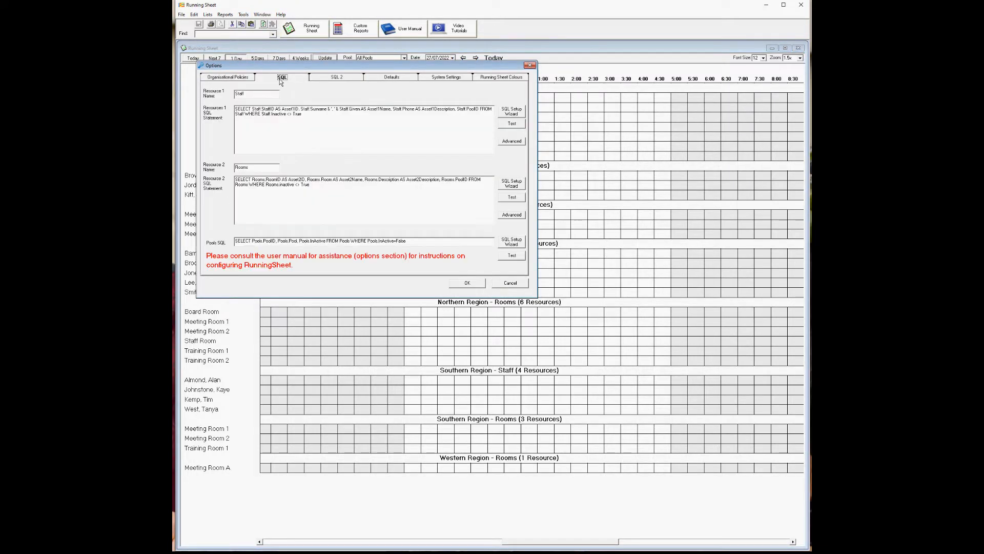
pyautogui.moveTo(300, 68); pyautogui.dragTo(419, 102)
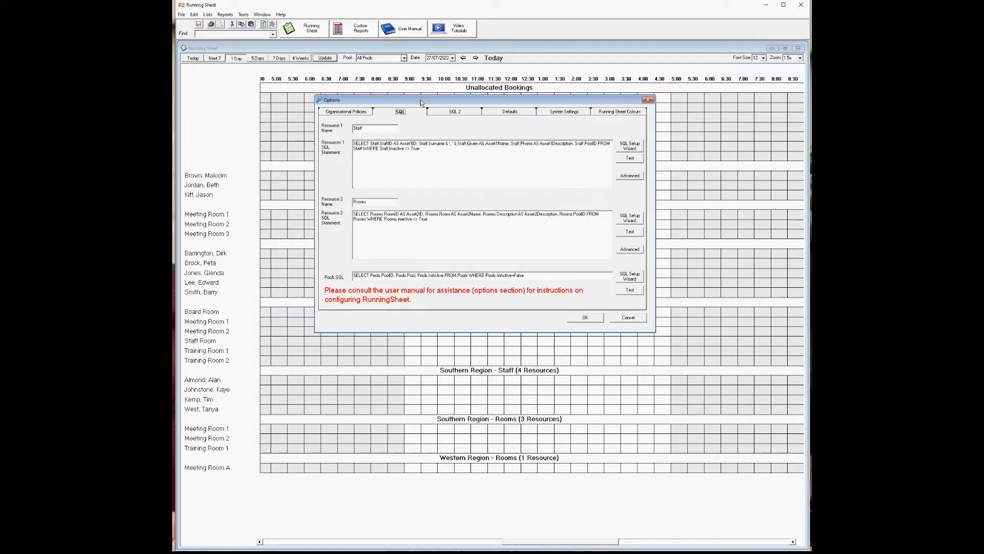
pyautogui.click(382, 128)
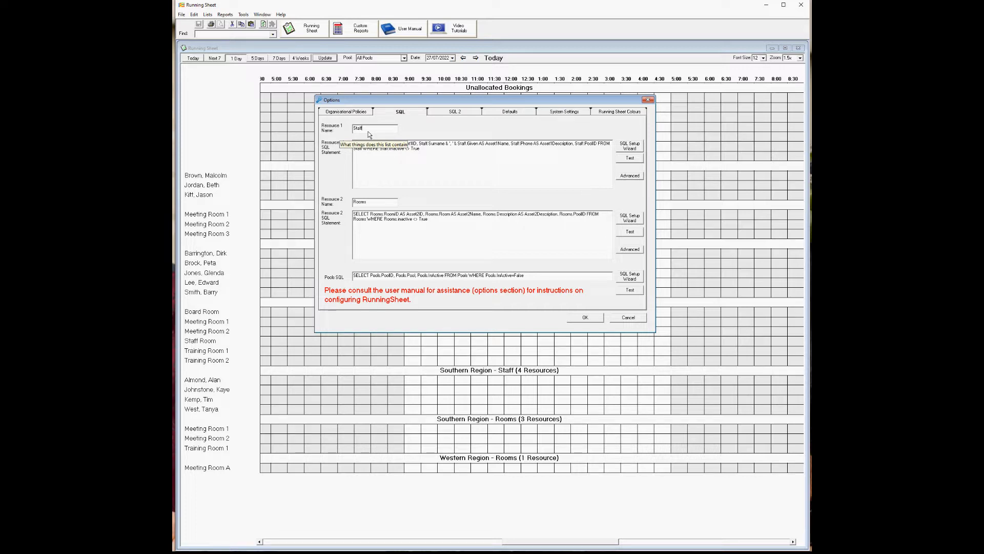
pyautogui.click(372, 148)
pyautogui.click(421, 150)
# - Start the Resource 1 setup wizard with StaffID from the Staff table as identity and Staff.Given & ' ' & Staff.Surname as resource name
pyautogui.click(629, 148)
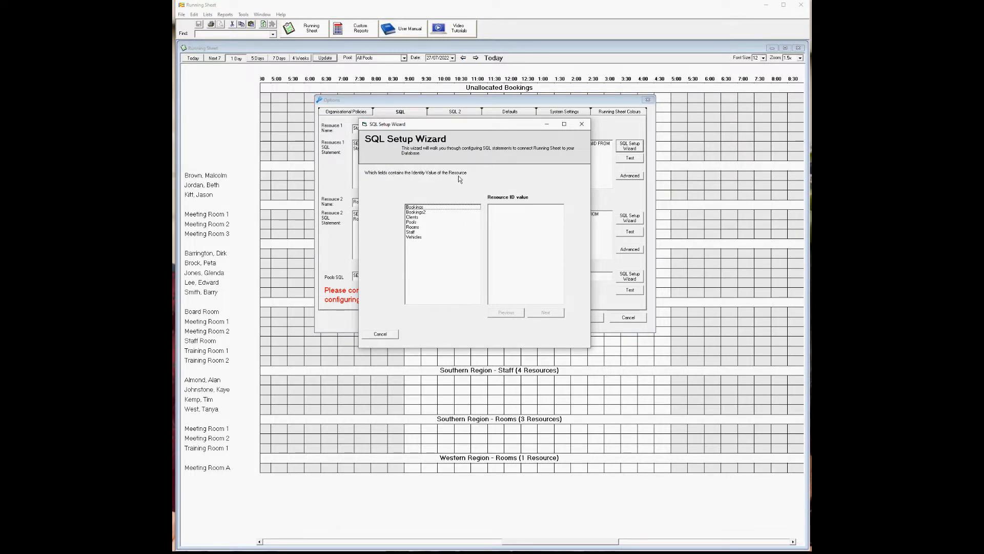
pyautogui.click(410, 233)
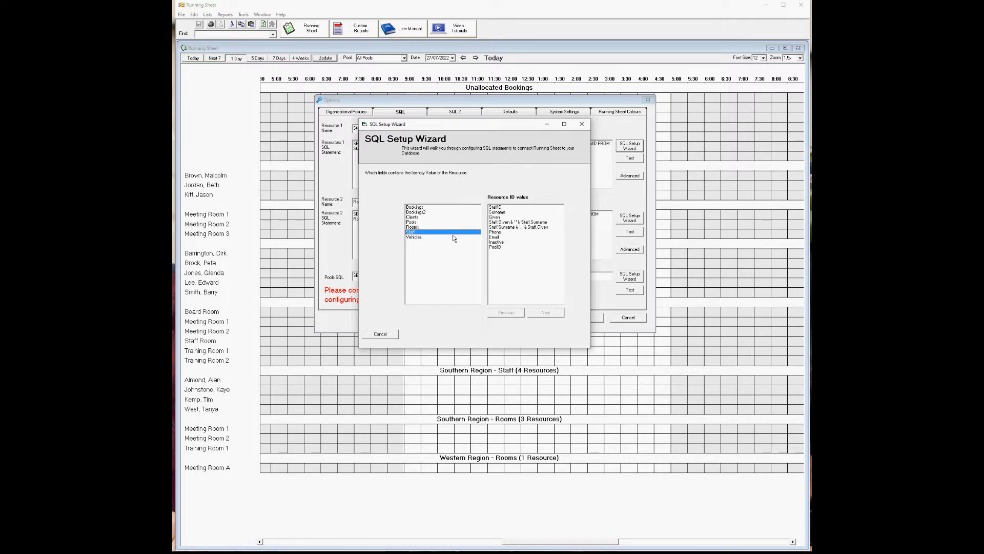
pyautogui.click(501, 207)
pyautogui.click(544, 313)
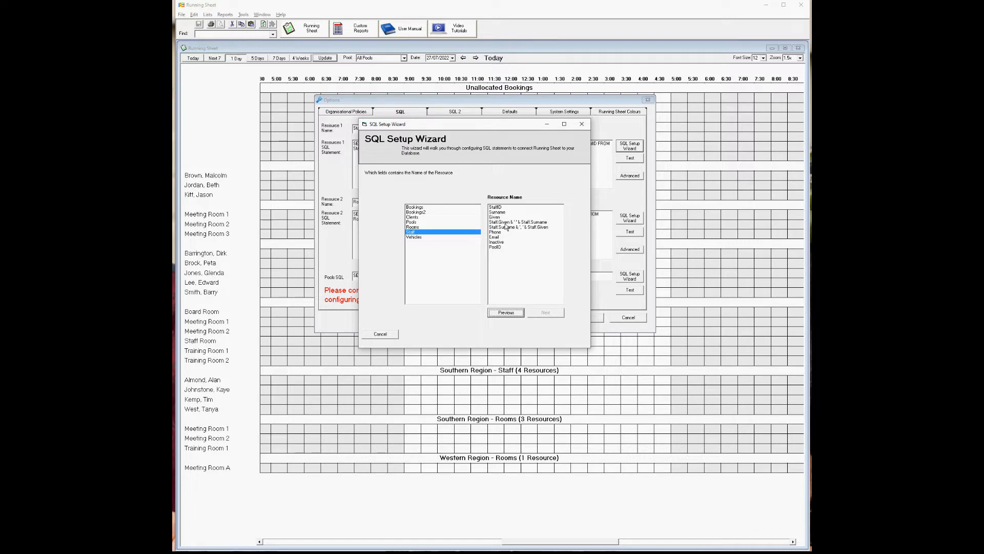
pyautogui.click(510, 222)
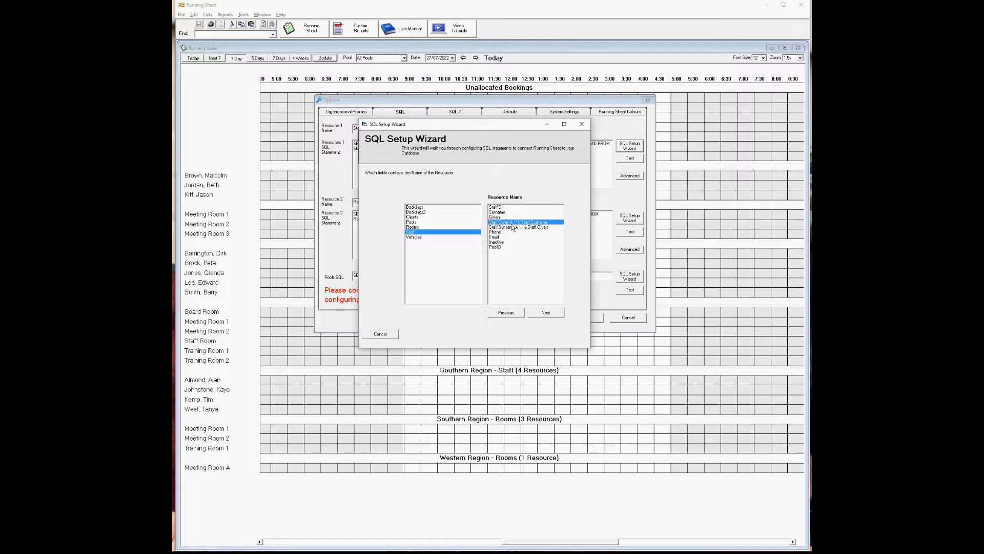
pyautogui.click(546, 313)
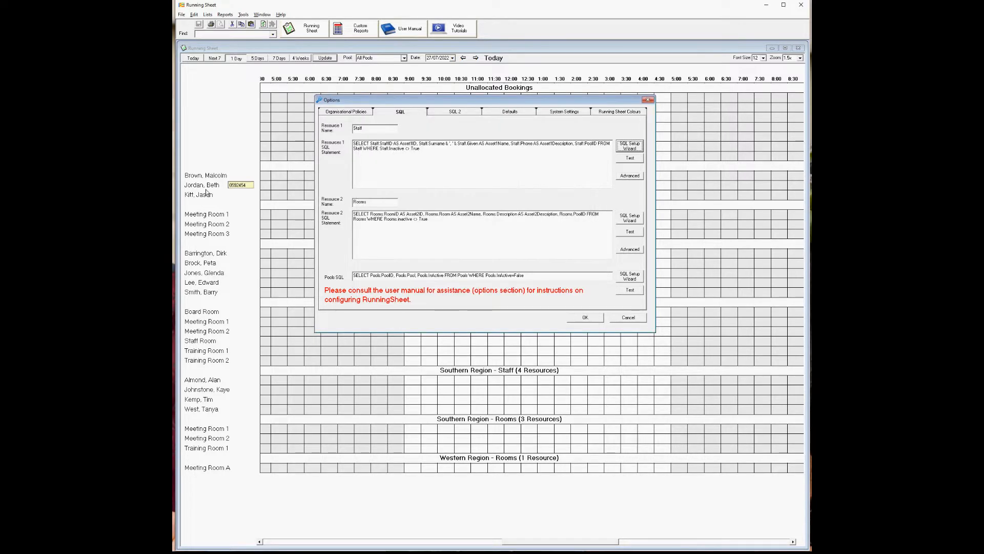
# - Use the Phone field as the staff mouse-over description and PoolID as the pool ID value
pyautogui.moveTo(205, 293)
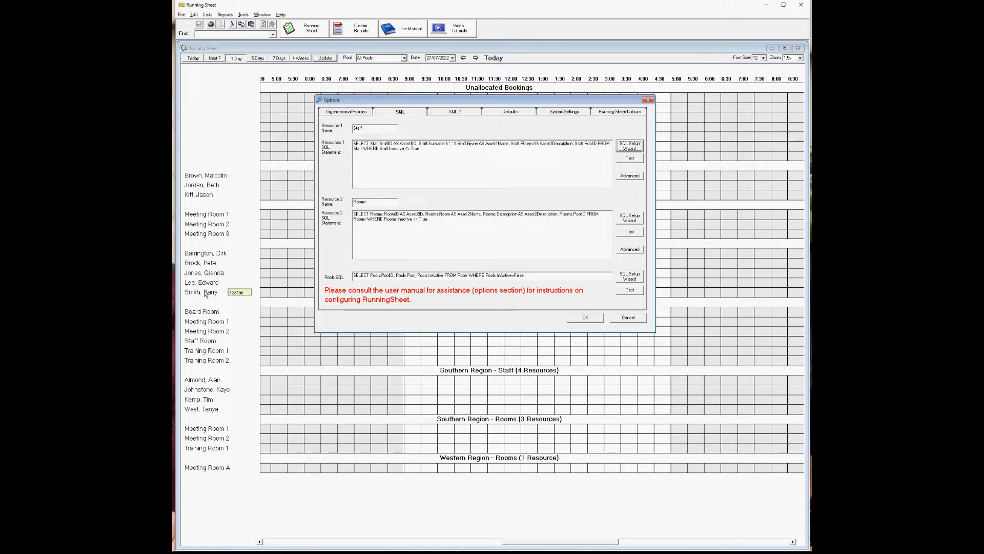
pyautogui.moveTo(205, 178)
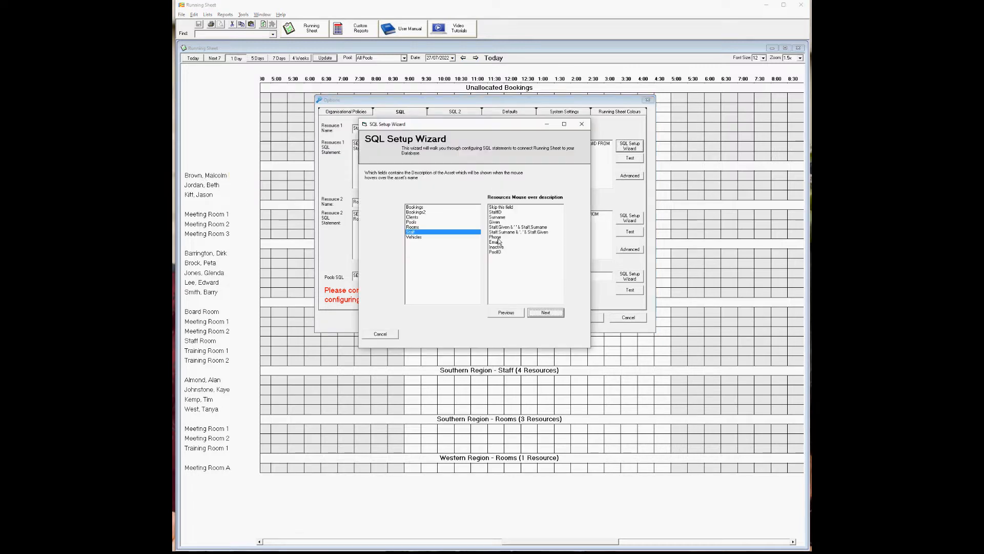
pyautogui.click(496, 237)
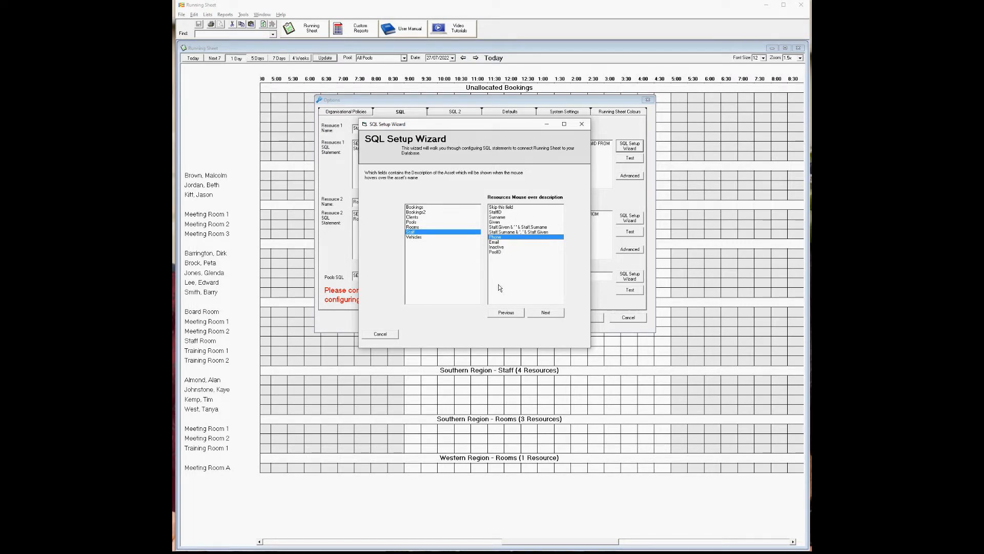
pyautogui.click(545, 312)
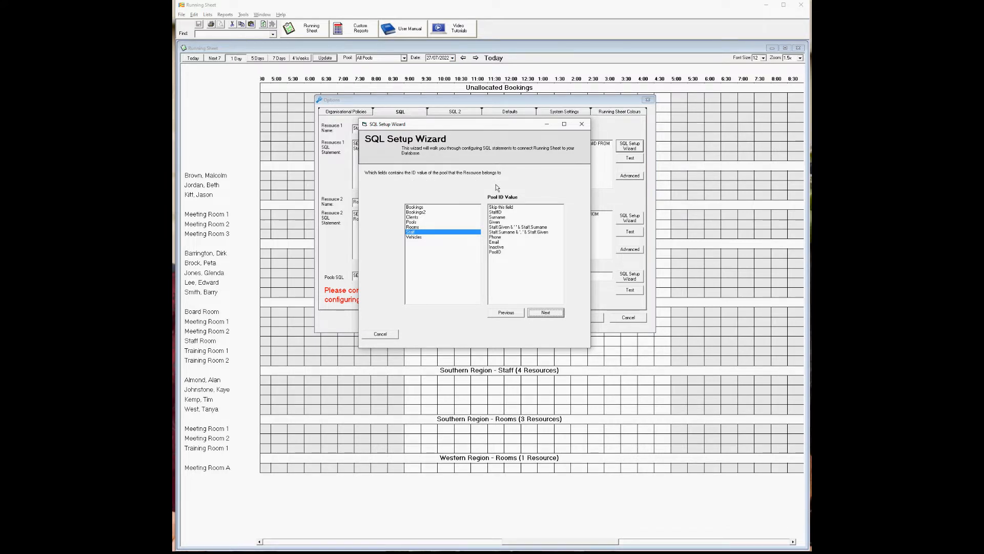
pyautogui.click(500, 252)
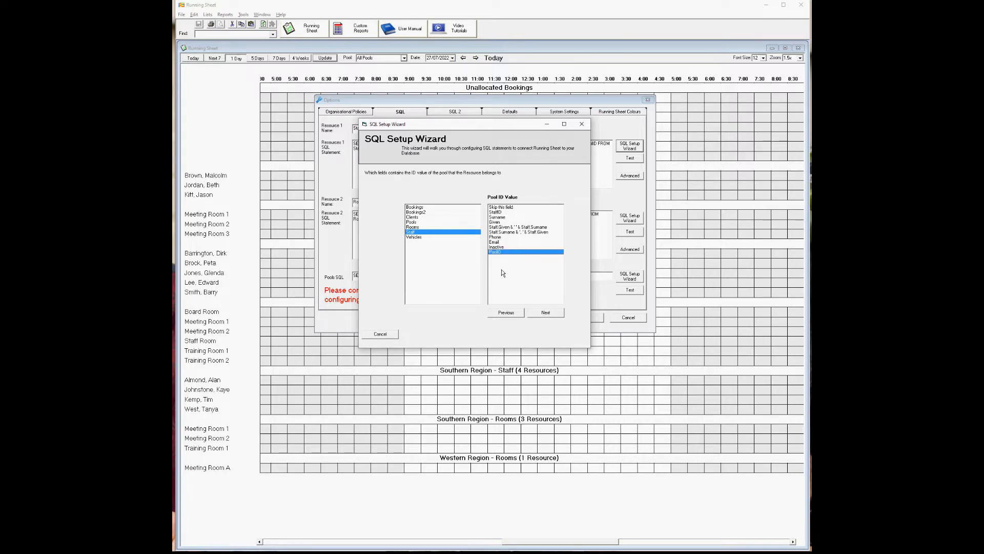
pyautogui.click(547, 313)
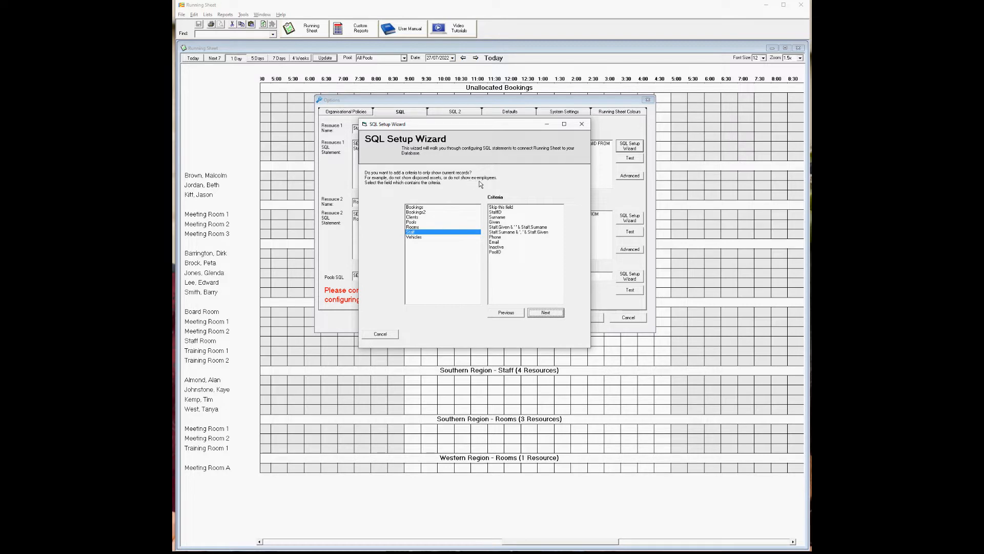
# - Add the criterion Inactive <> True for the staff records and finish the wizard
pyautogui.click(501, 247)
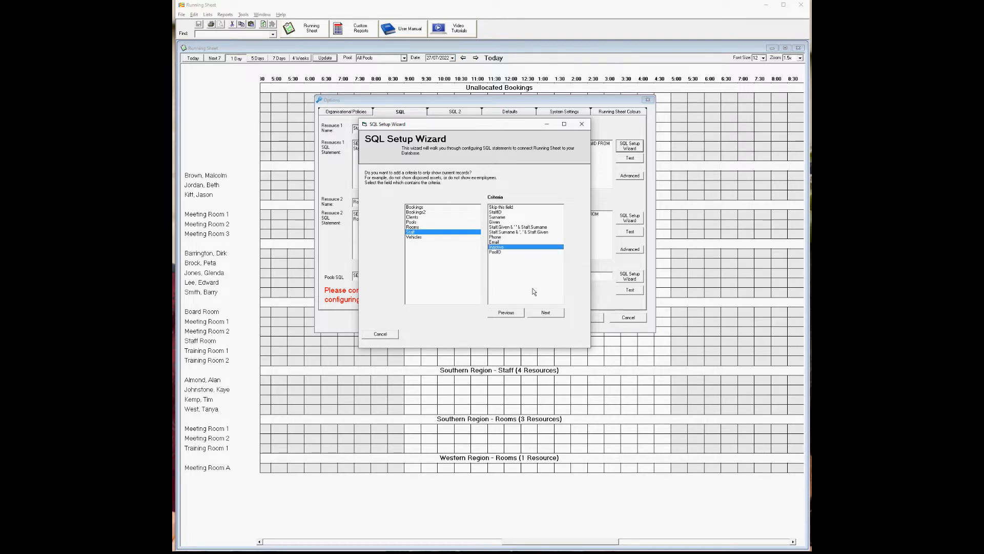
pyautogui.click(545, 314)
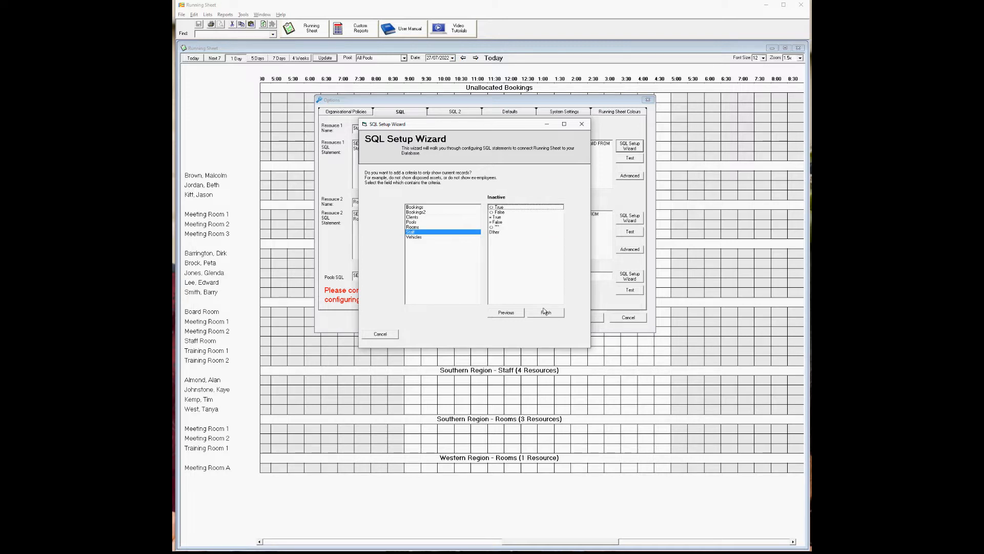
pyautogui.click(501, 207)
pyautogui.click(546, 312)
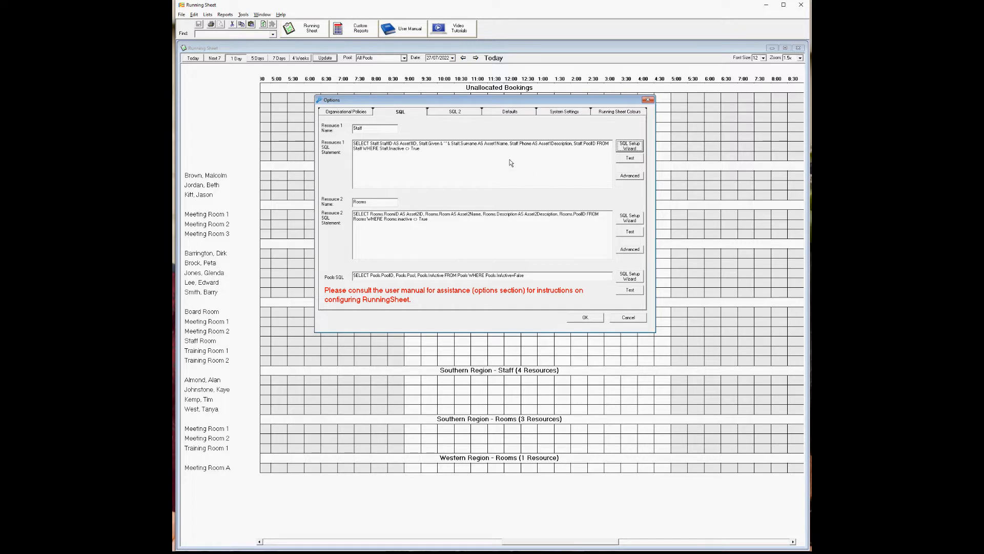
# - Test the Resource 1 SQL statement and inspect its query in the advanced designer before returning to the options
pyautogui.click(427, 151)
pyautogui.click(631, 160)
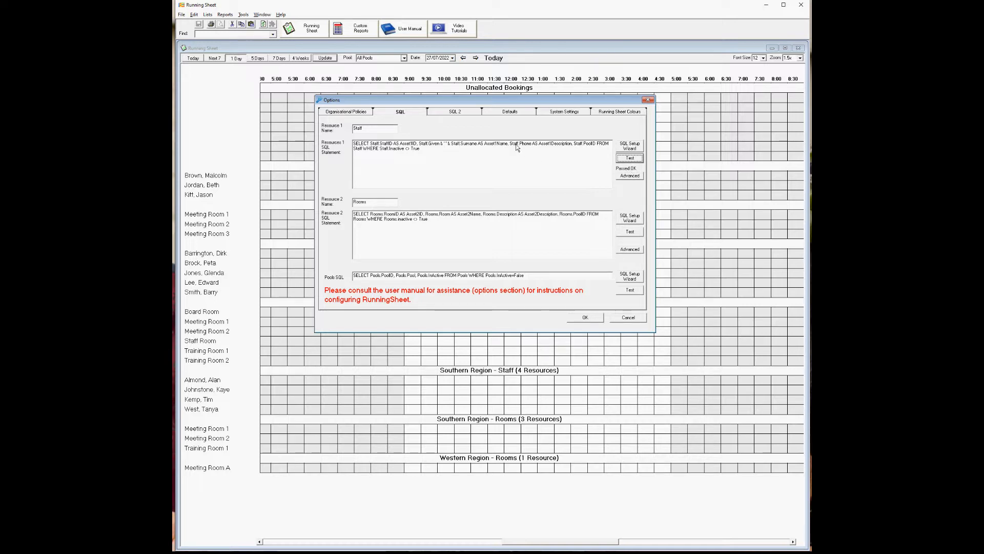
pyautogui.click(619, 177)
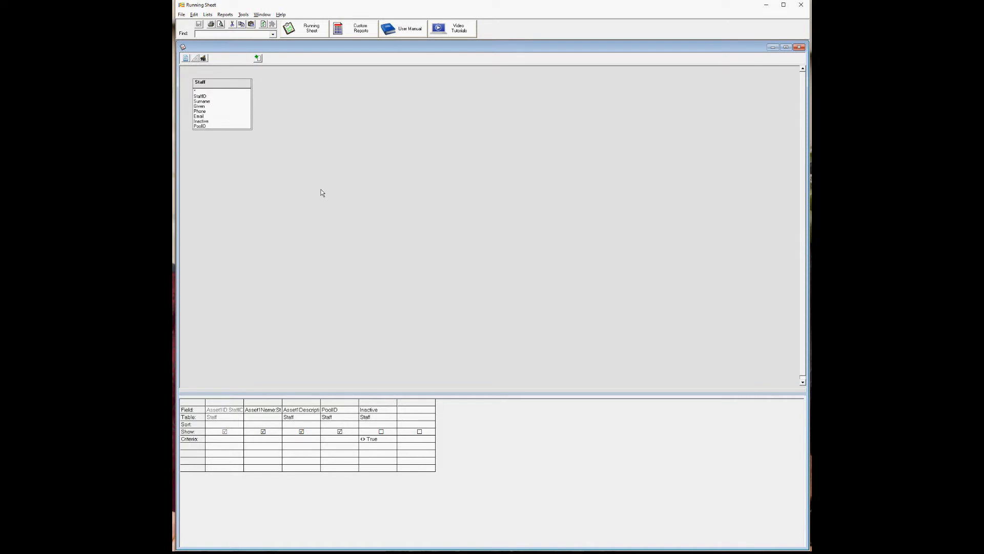
pyautogui.click(800, 47)
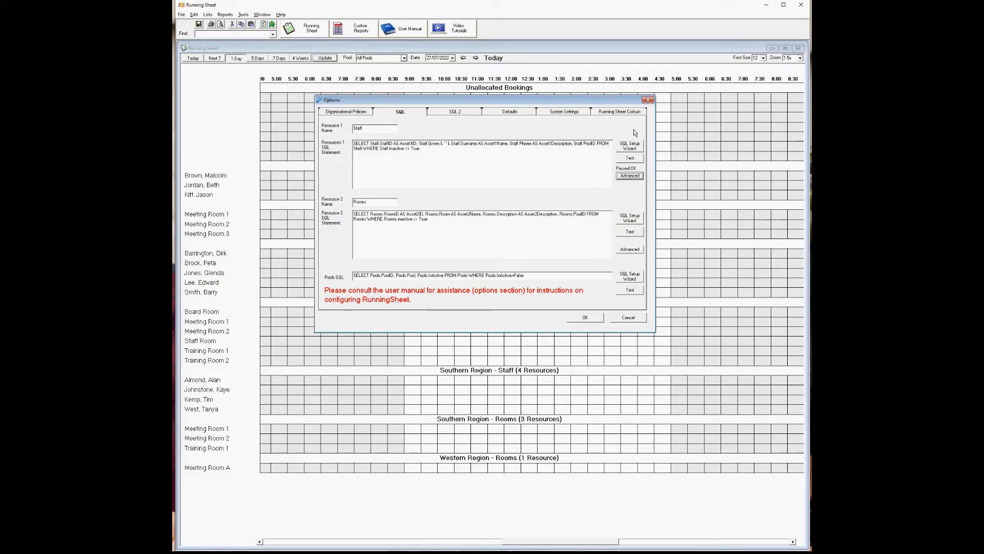
pyautogui.click(548, 146)
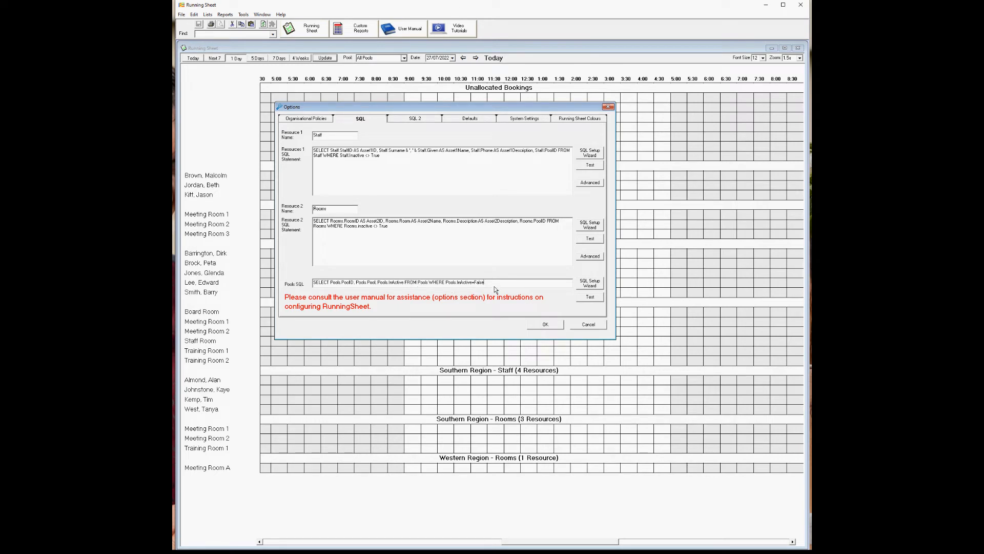
# - Start the Pools SQL setup wizard, using the Pools table with PoolID as identity value and Pool as pool name
pyautogui.click(590, 286)
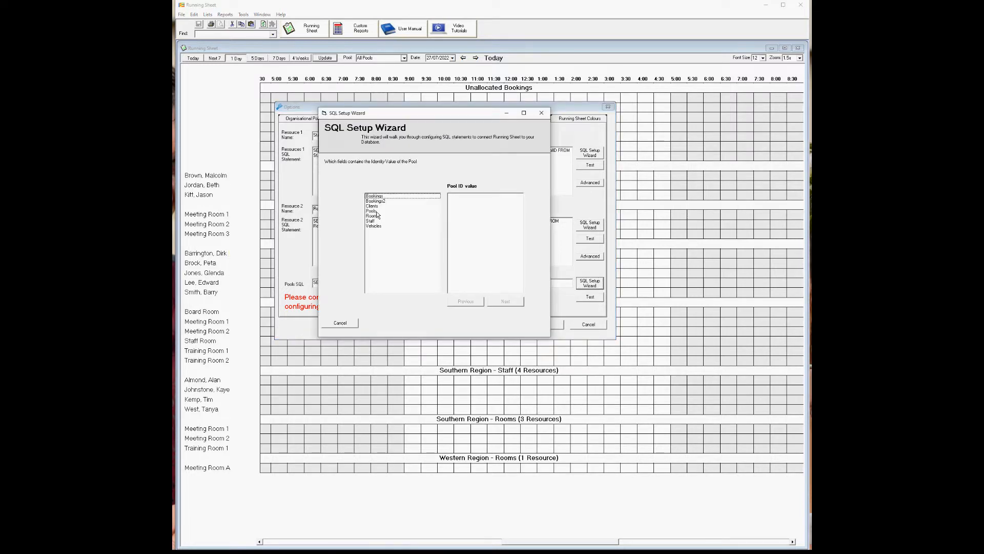
pyautogui.click(375, 211)
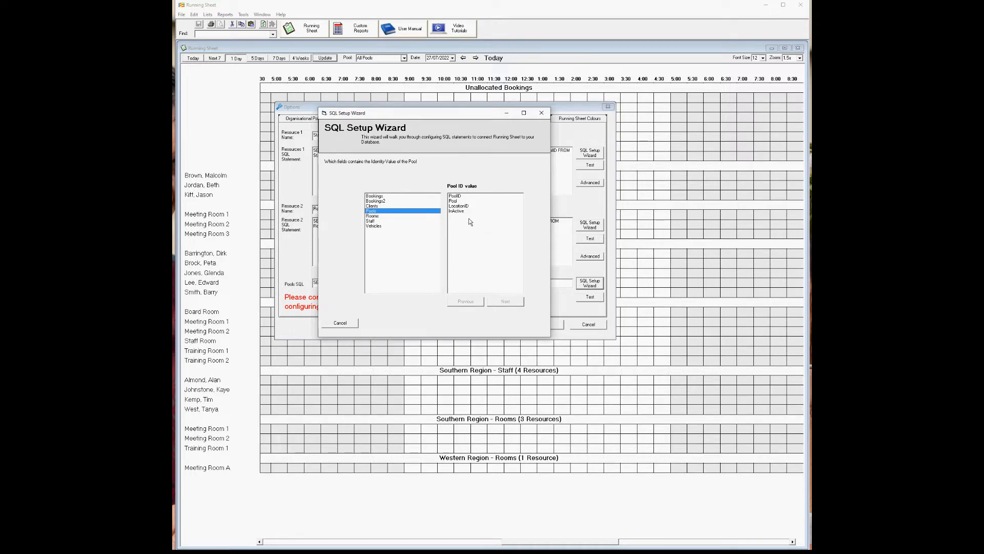
pyautogui.click(459, 196)
pyautogui.click(508, 304)
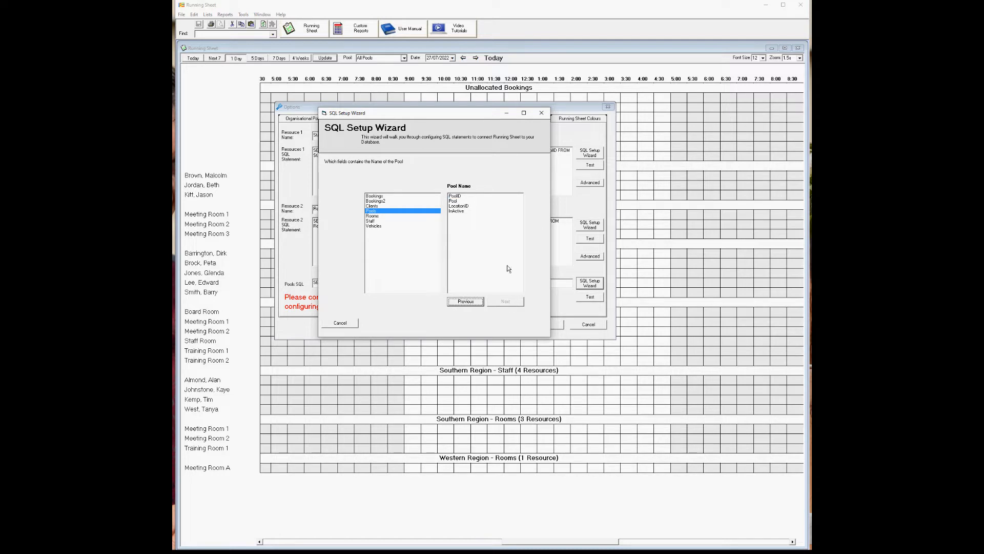
pyautogui.click(458, 201)
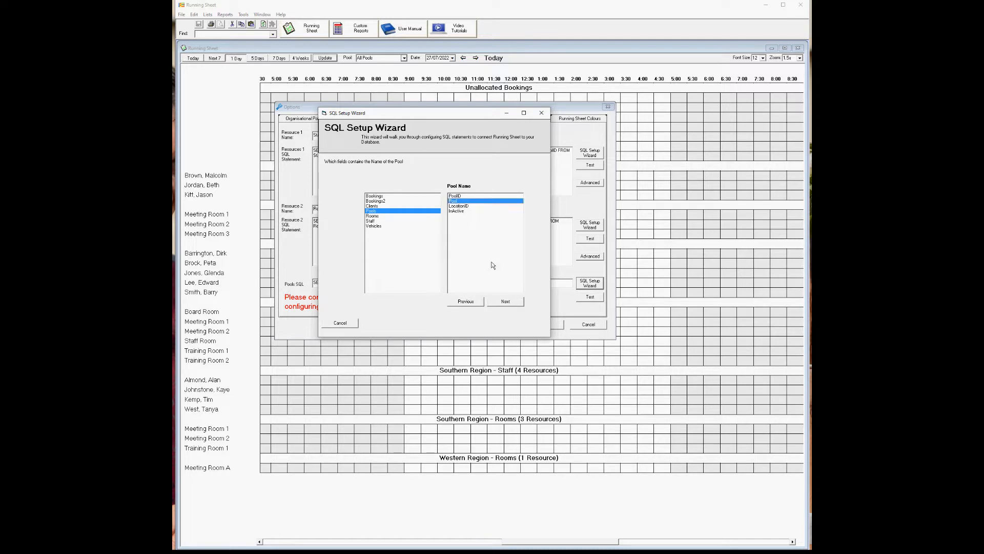
pyautogui.click(506, 302)
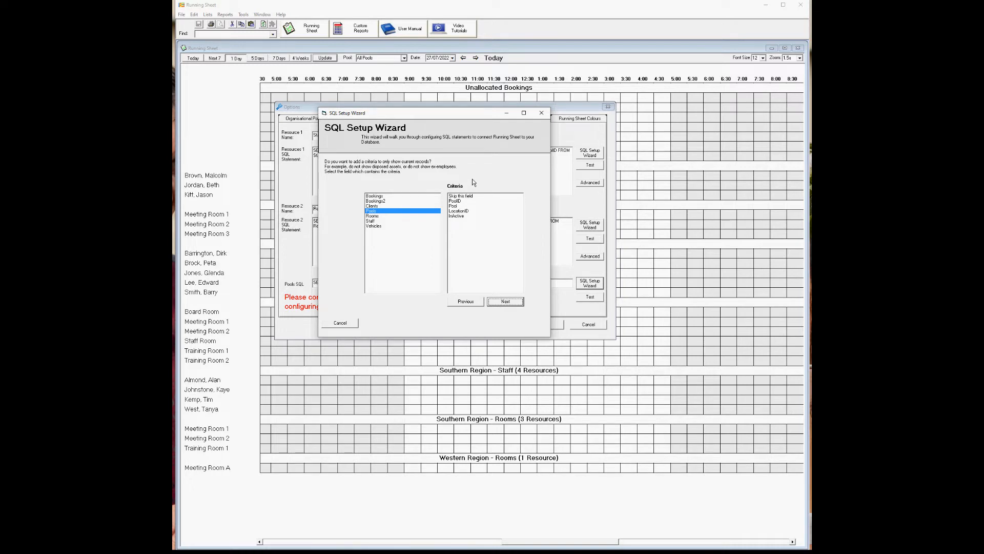
# - Limit the pools to current records with a criterion on the InActive field and finish the wizard
pyautogui.click(456, 215)
pyautogui.click(507, 301)
pyautogui.click(466, 196)
pyautogui.click(509, 302)
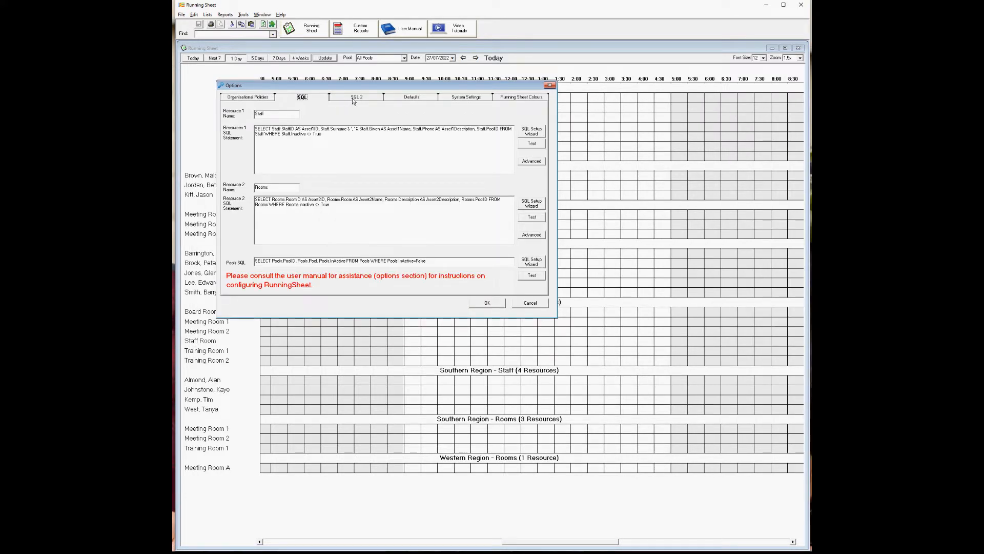
# - Start the bookings SQL setup wizard with BookingID from the Bookings table as identity and StaffID as the Resource 1 ID
pyautogui.click(353, 100)
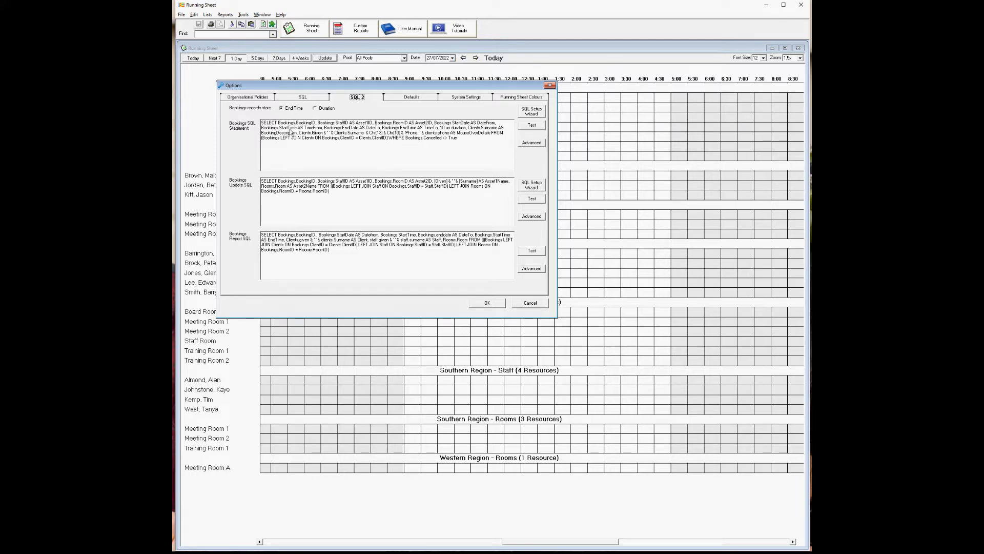
pyautogui.click(275, 126)
pyautogui.click(531, 111)
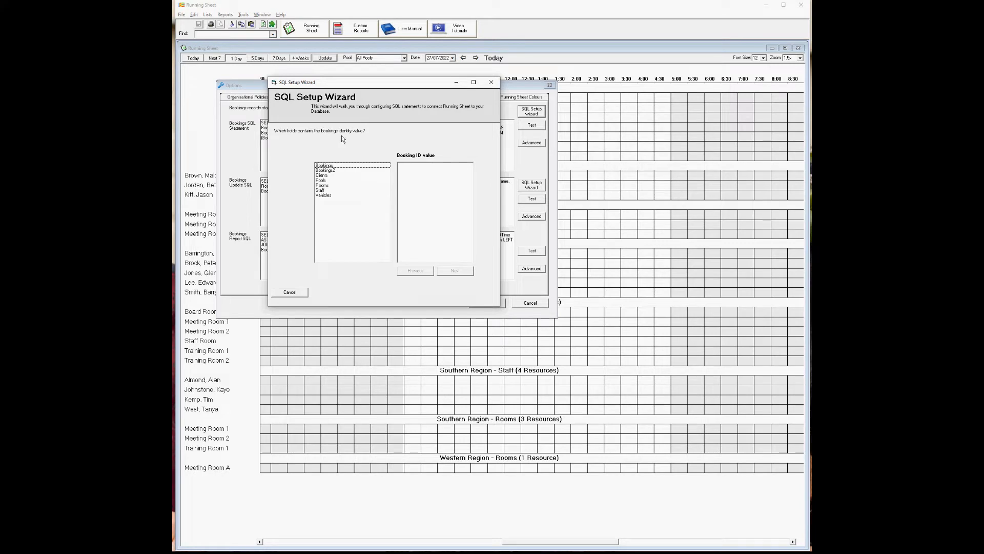
pyautogui.click(328, 165)
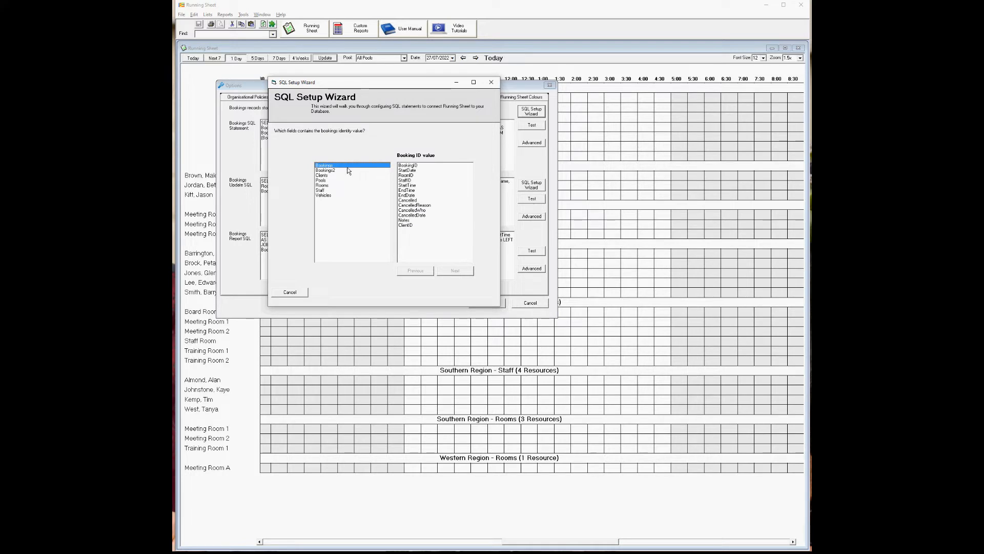
pyautogui.click(417, 166)
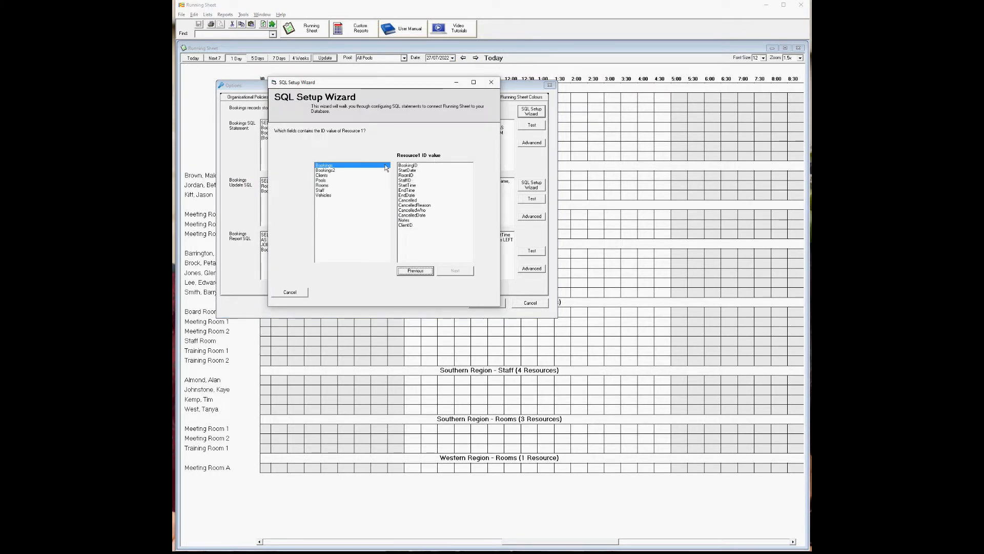
pyautogui.click(407, 181)
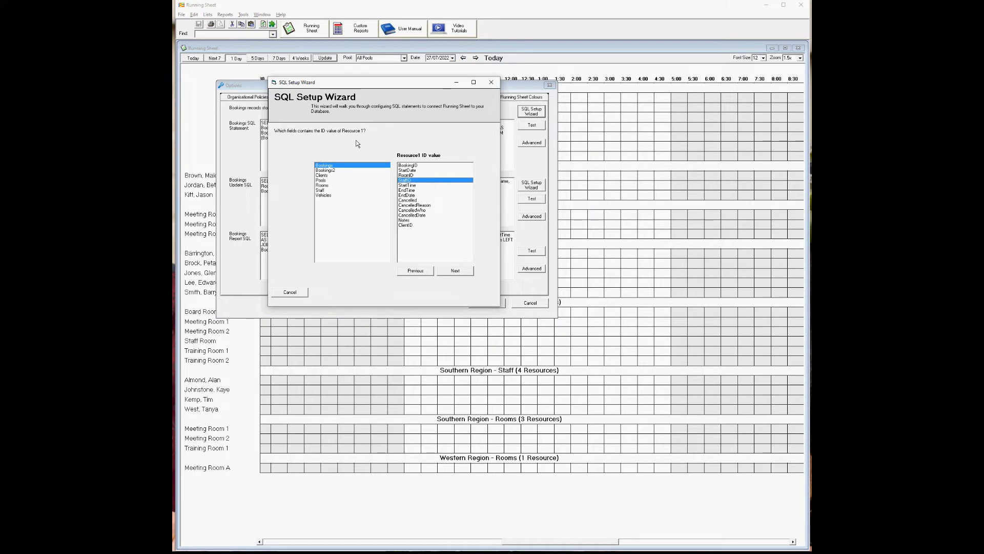
pyautogui.click(446, 272)
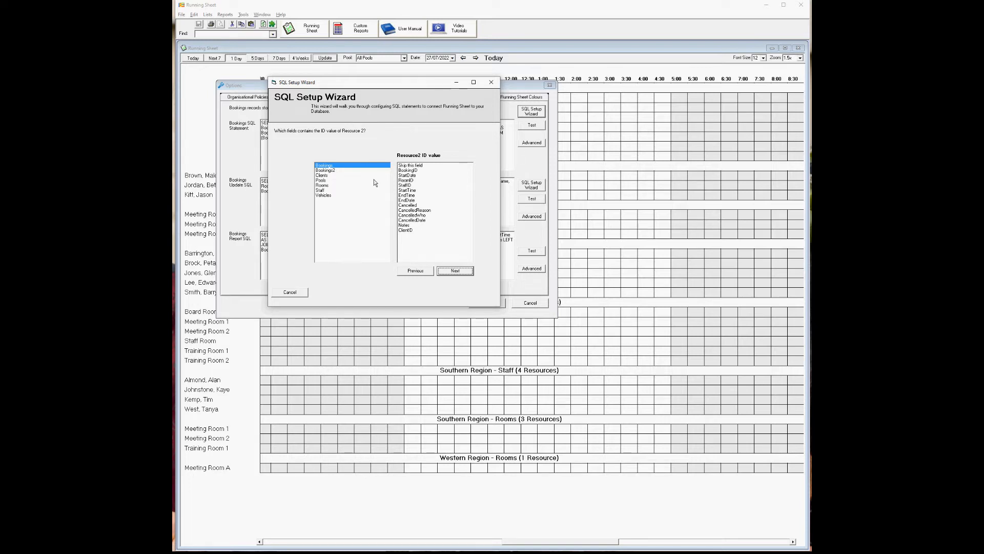
# - Set the Resource 2 ID value to the RoomID field of the Bookings table
pyautogui.click(413, 166)
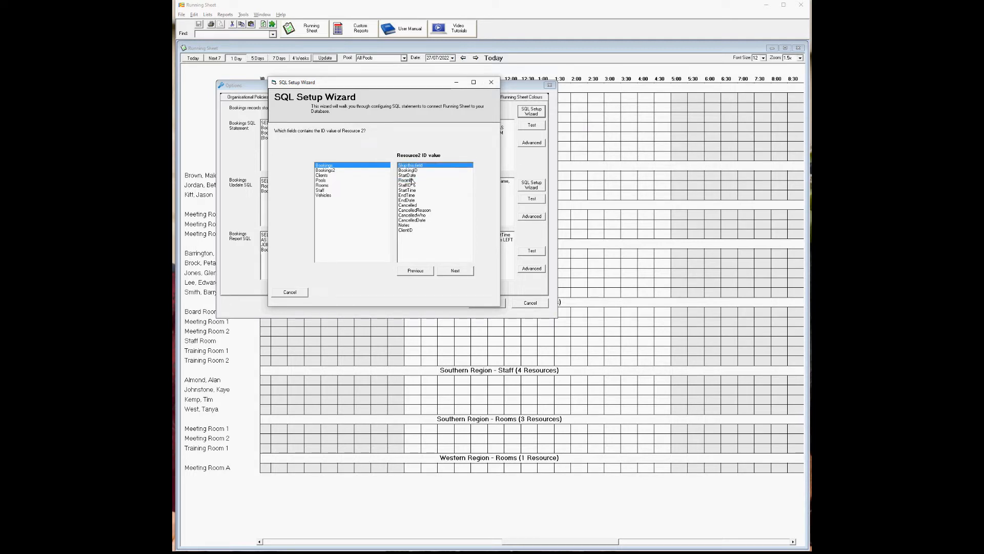
pyautogui.click(412, 181)
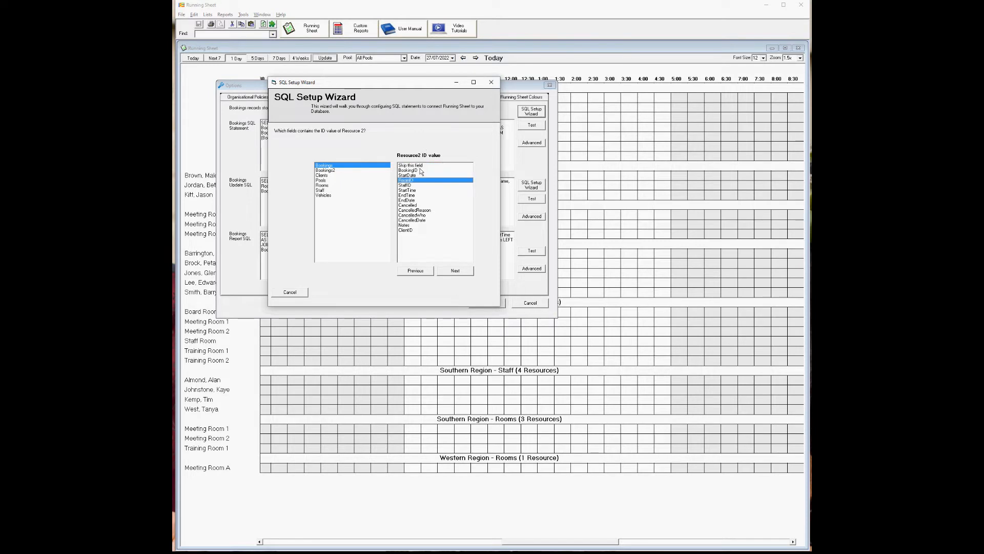
pyautogui.click(455, 272)
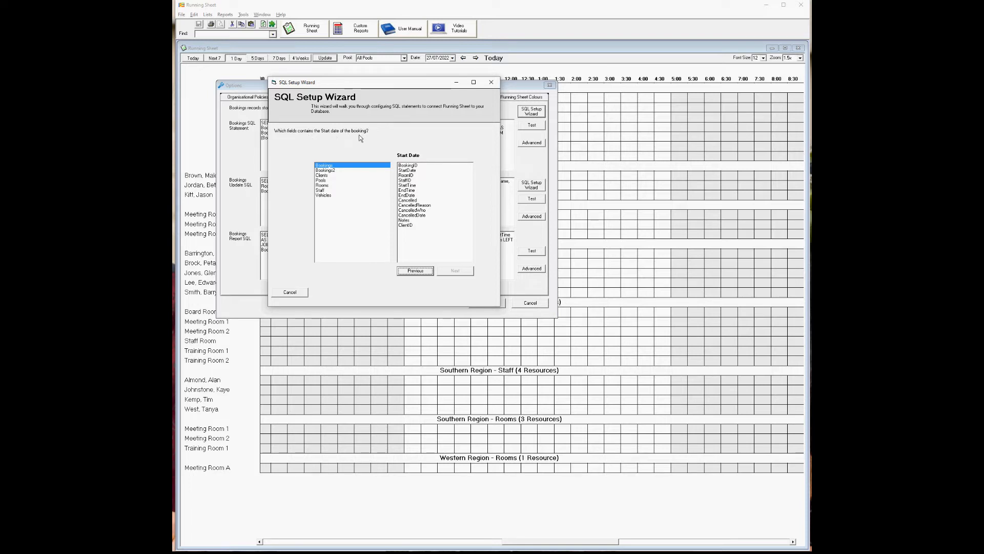
# - Map the booking's start date and time to StartDate and StartTime, and its end date and time to EndDate and EndTime
pyautogui.click(413, 171)
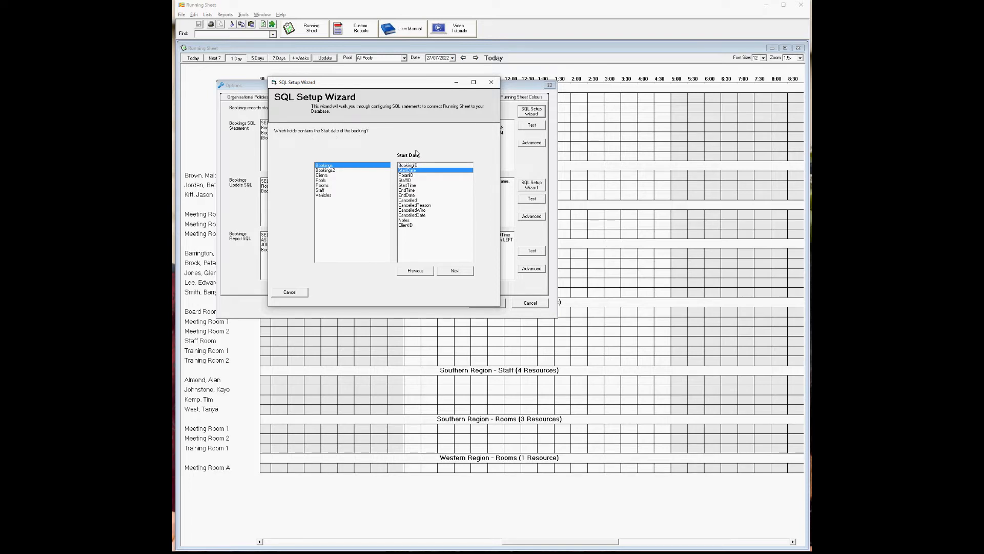
pyautogui.click(446, 273)
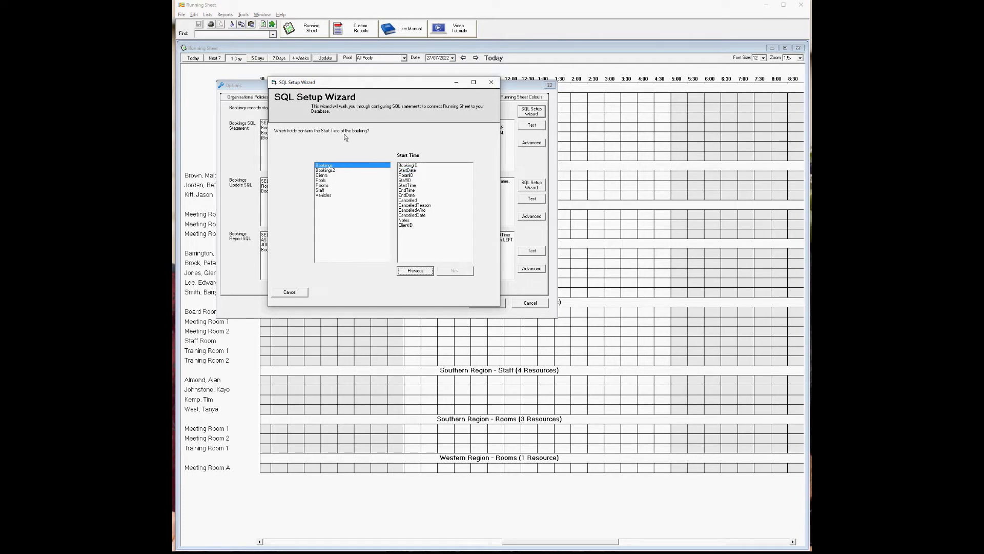
pyautogui.click(417, 185)
pyautogui.click(451, 271)
pyautogui.click(409, 196)
pyautogui.click(455, 271)
# - Use Surname from the Clients table as the booking description and the client's Phone field as the mouse over details
pyautogui.click(324, 175)
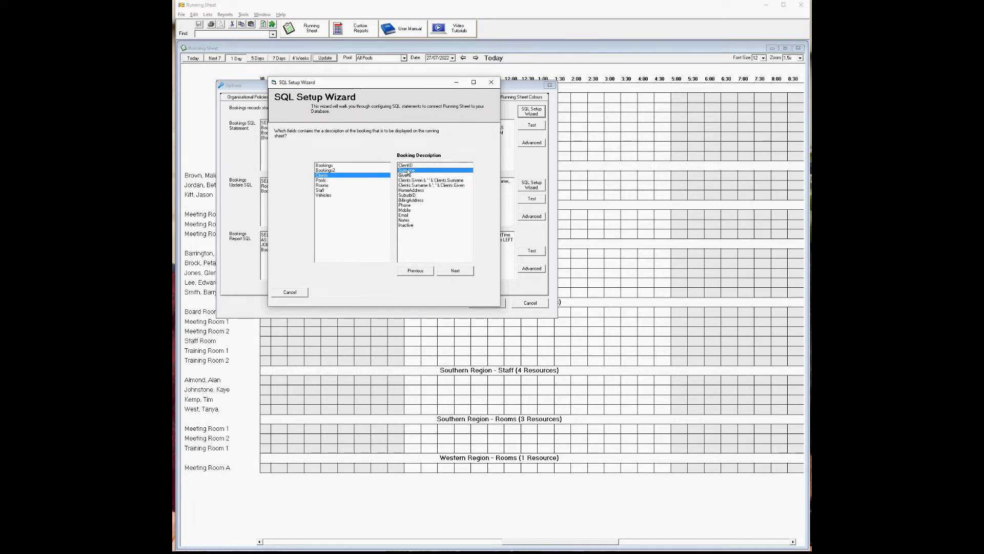
pyautogui.click(446, 271)
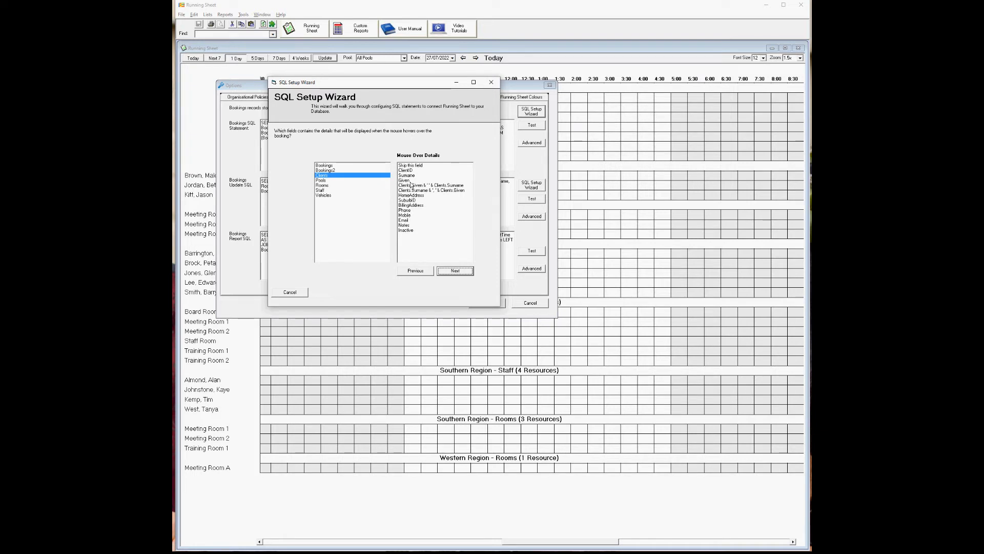
pyautogui.click(407, 215)
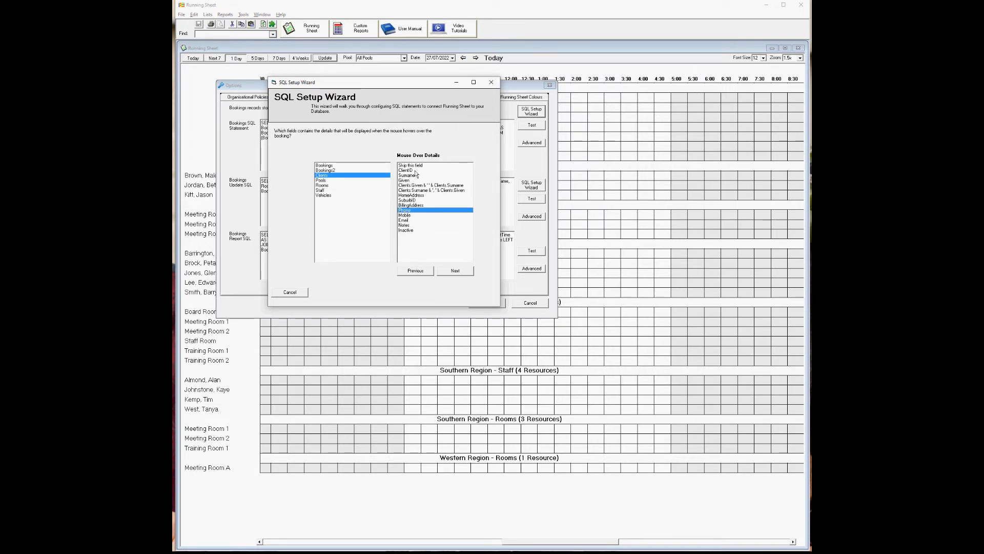
pyautogui.click(455, 270)
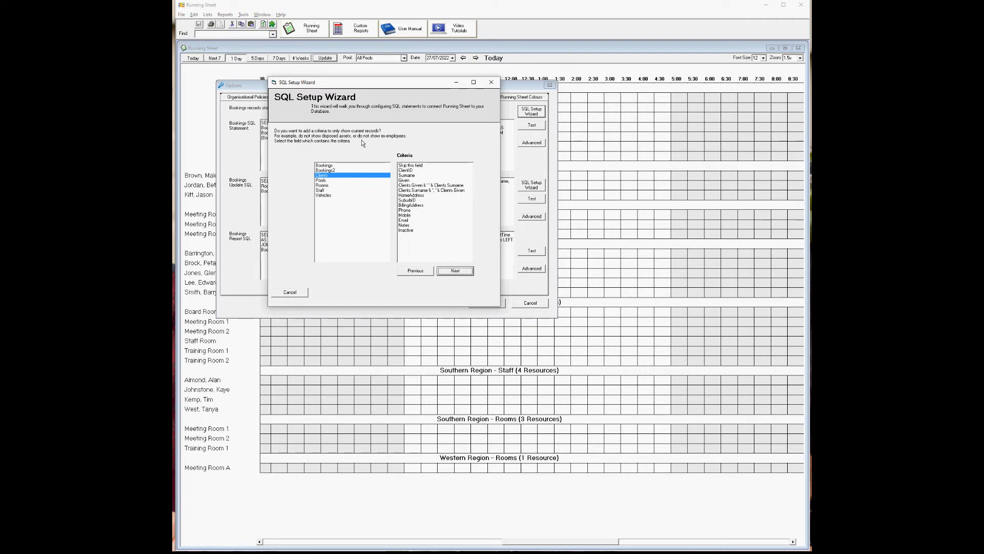
# - Finish the wizard with the criterion Cancelled <> True from the Bookings table and test the Bookings SQL statement
pyautogui.click(331, 166)
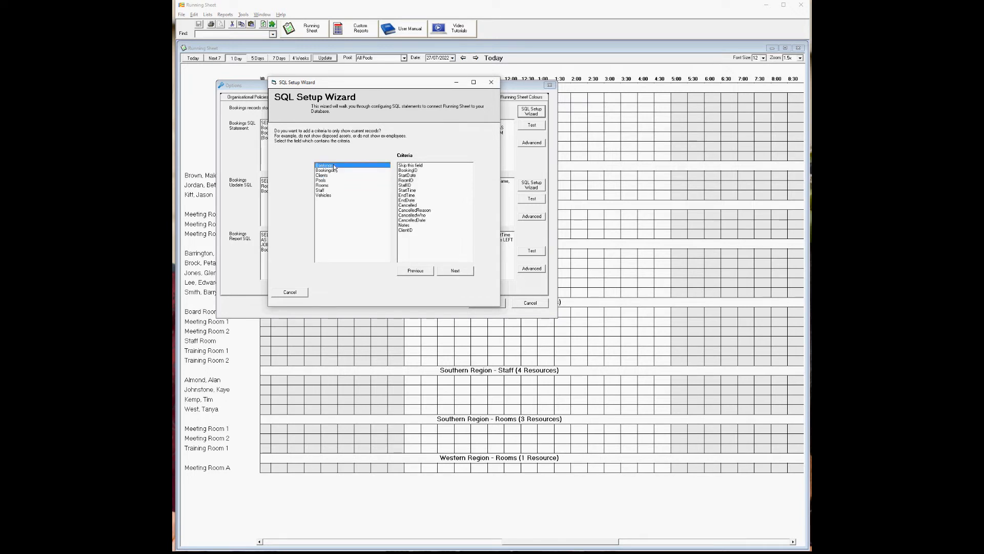
pyautogui.click(413, 203)
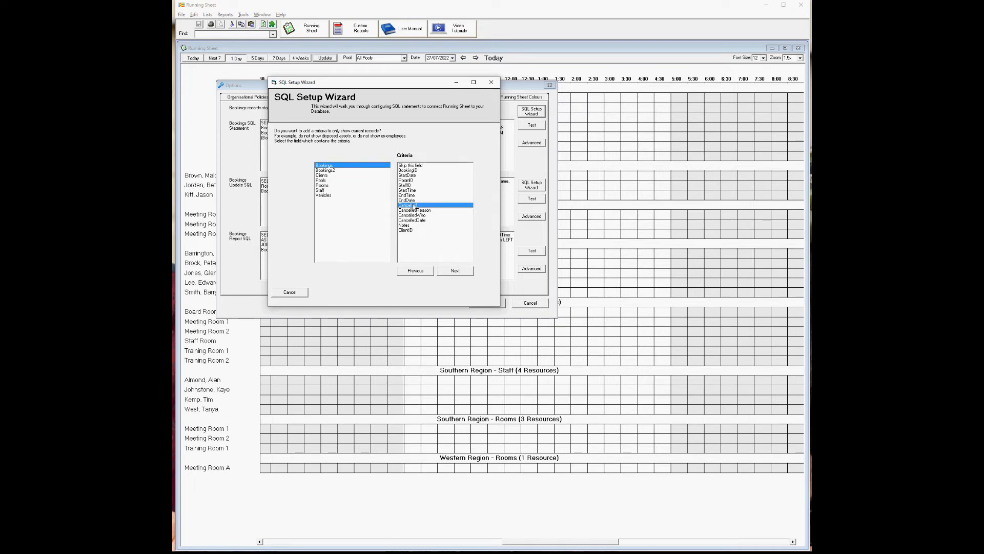
pyautogui.click(452, 271)
pyautogui.click(414, 165)
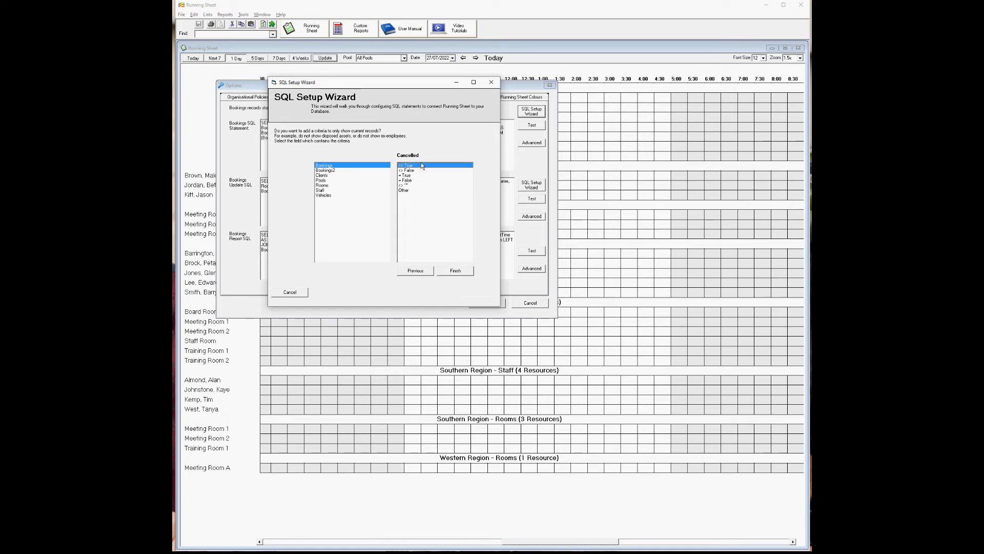
pyautogui.click(456, 273)
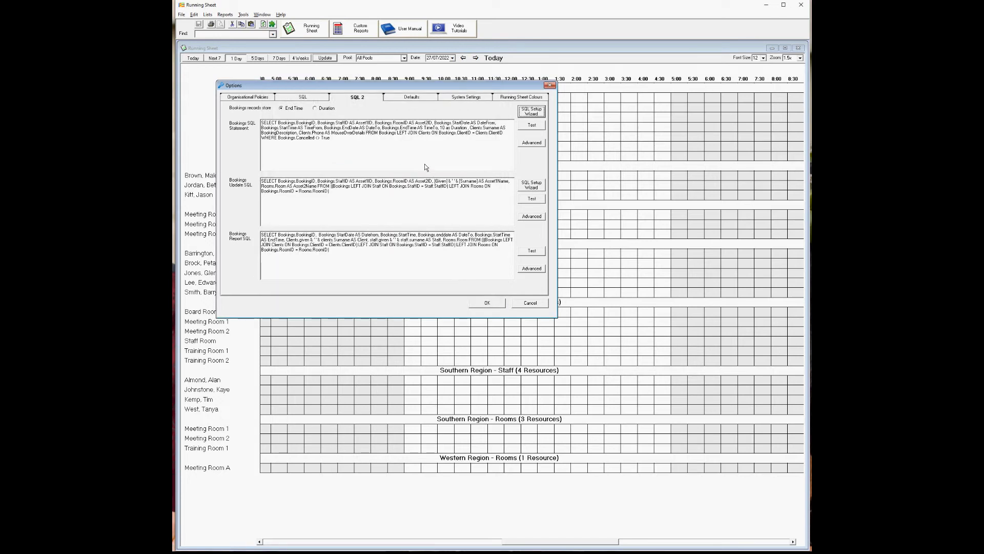
pyautogui.click(532, 125)
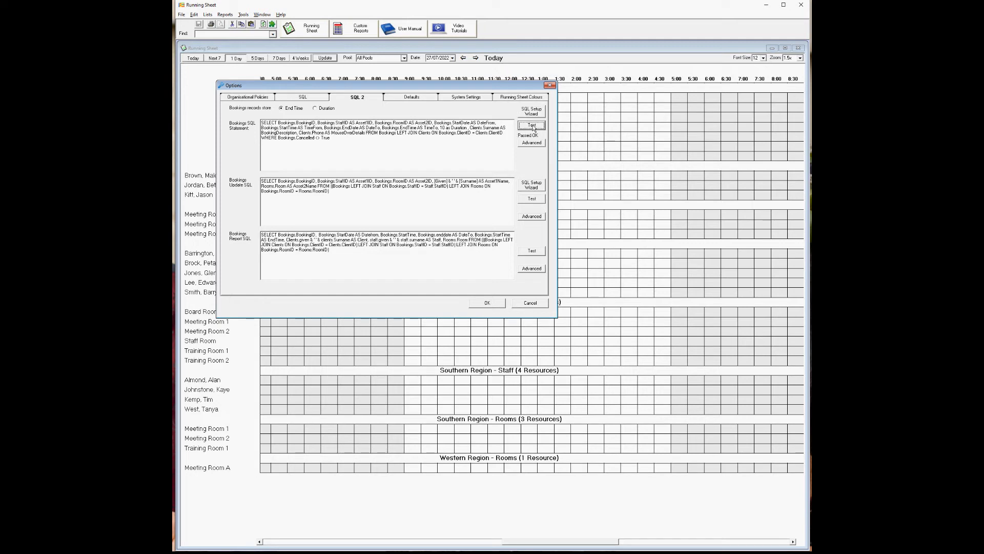
# - Start the Bookings Update SQL setup wizard with BookingID from the Bookings table as the identity value
pyautogui.click(334, 192)
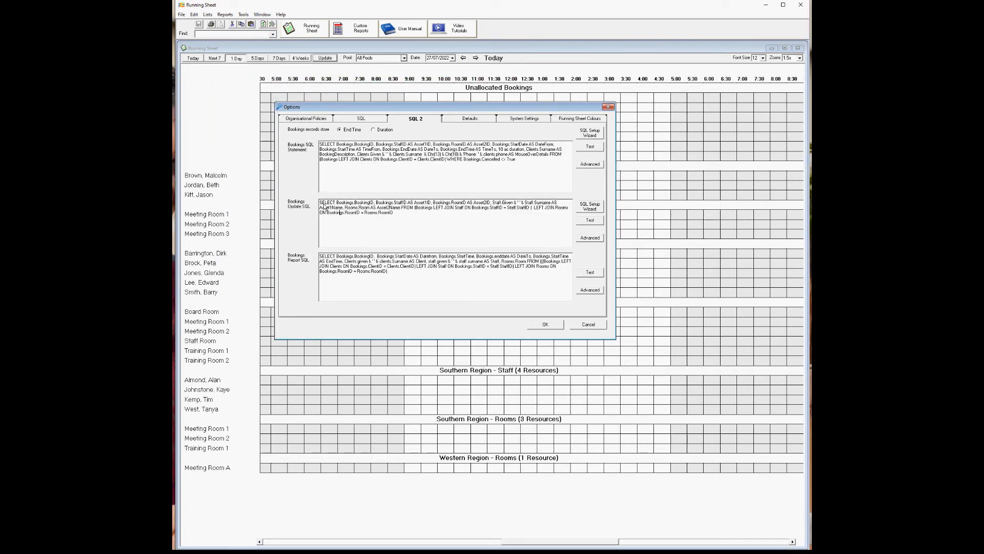
pyautogui.click(589, 206)
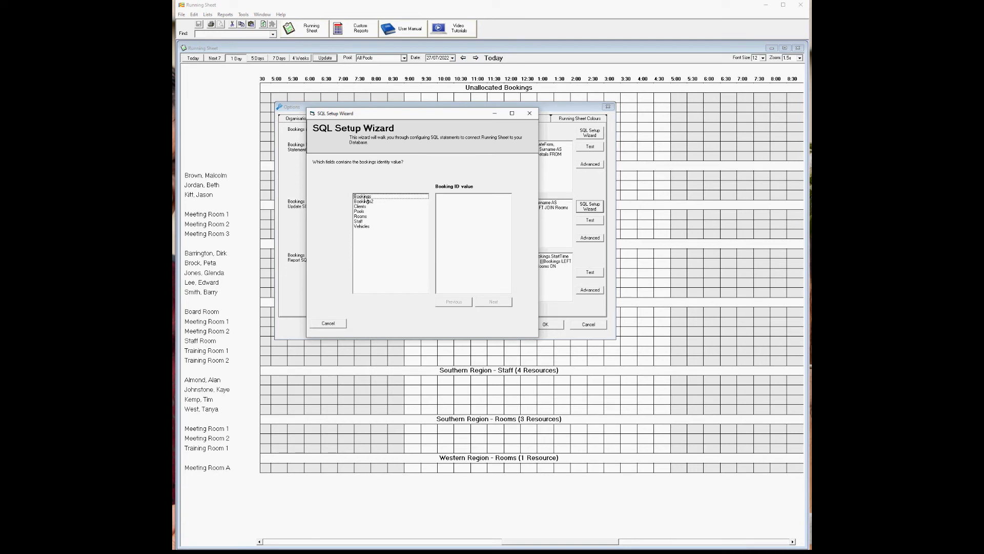
pyautogui.click(366, 196)
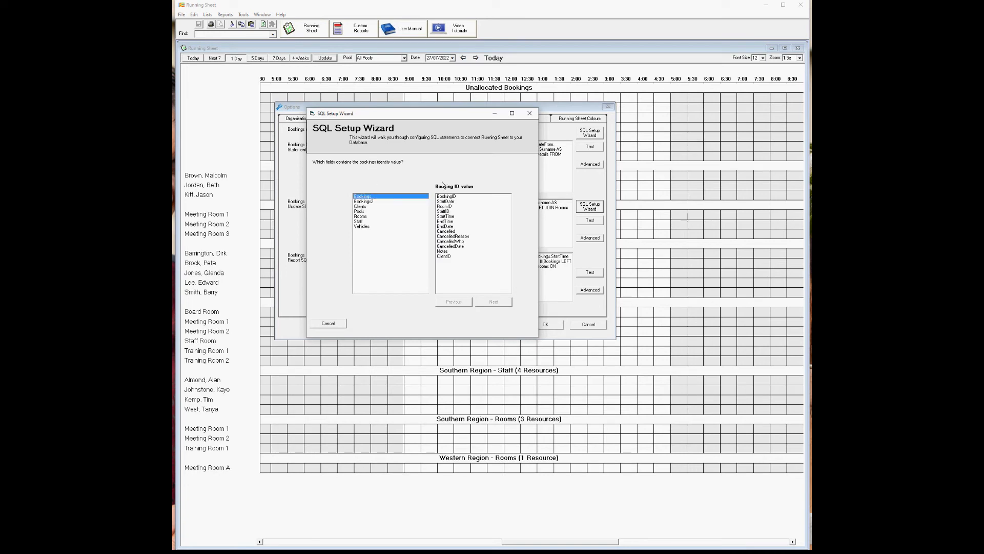
pyautogui.click(453, 197)
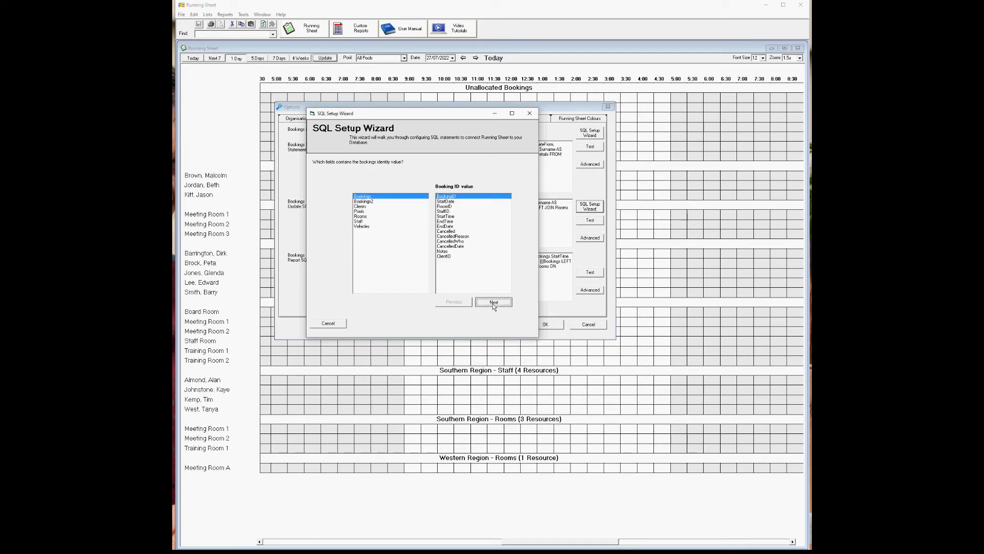
pyautogui.click(493, 303)
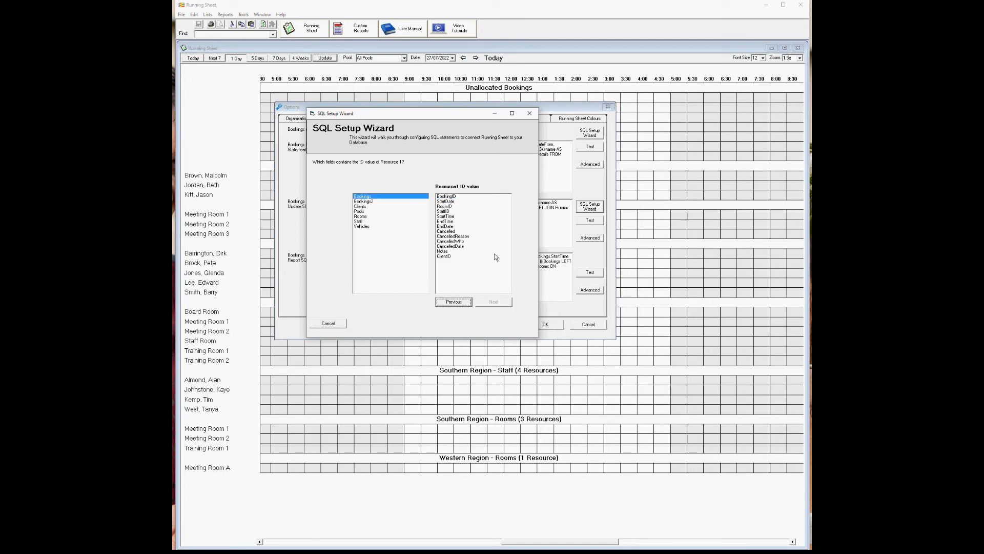
# - Set StaffID as the Resource 1 ID value and RoomID as the Resource 2 ID value
pyautogui.click(447, 210)
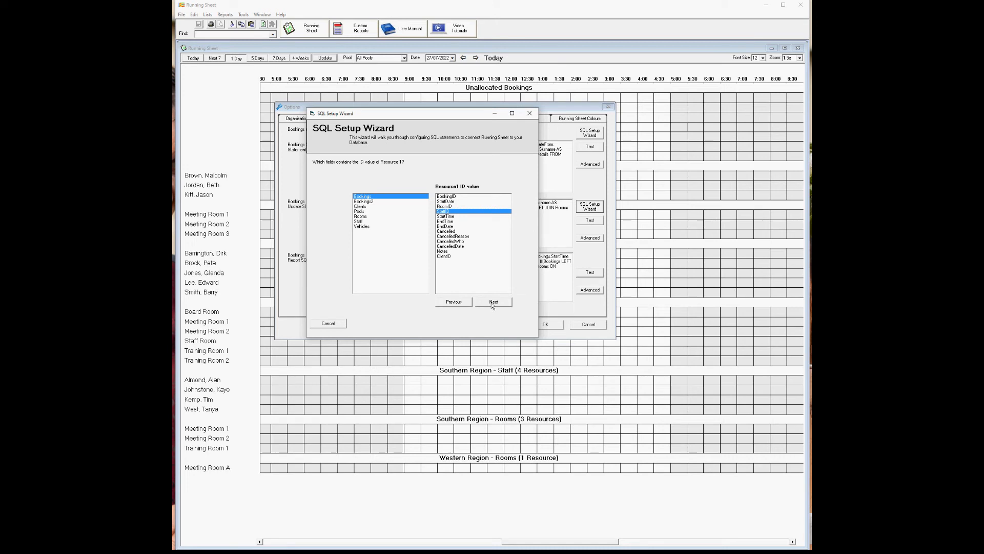
pyautogui.click(492, 303)
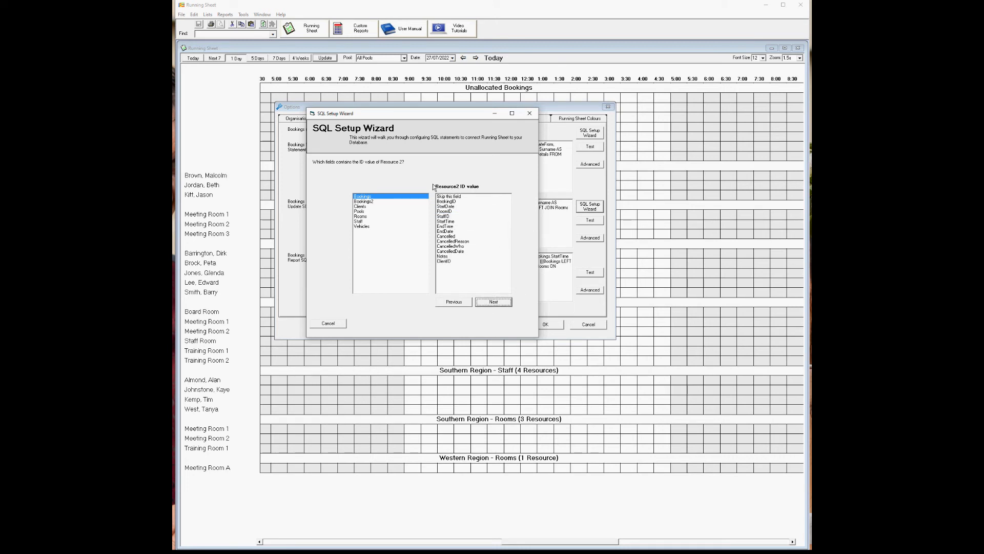
pyautogui.click(449, 212)
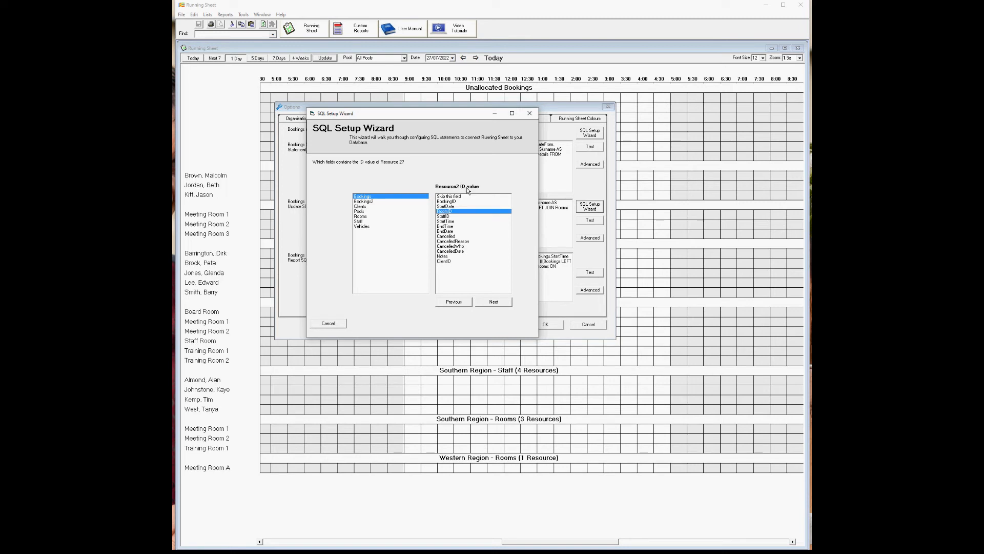
pyautogui.click(492, 303)
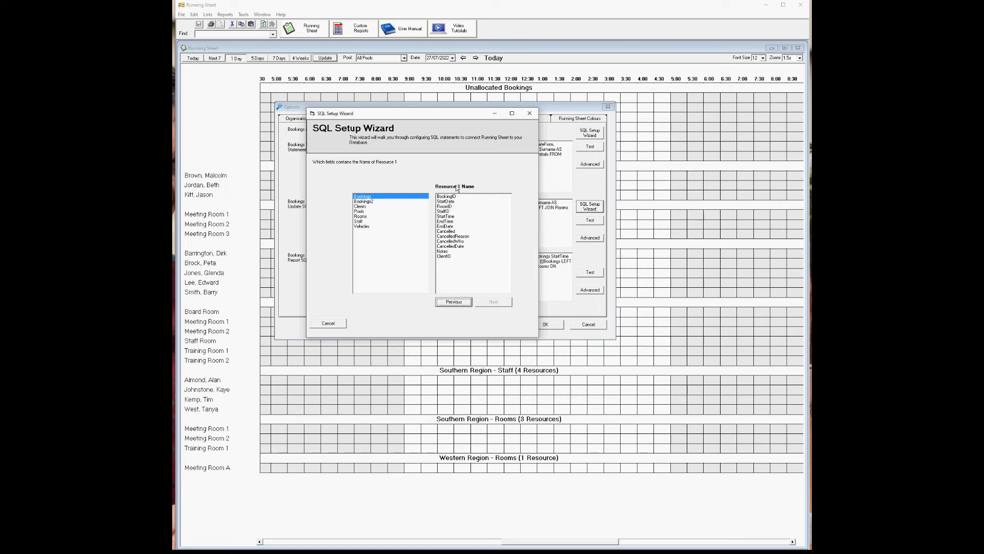
# - Set the Resource 1 name to Staff.Given & " " & Staff.Surname, the Resource 2 name to Room from the Rooms table, and finish the wizard
pyautogui.click(361, 222)
pyautogui.click(456, 211)
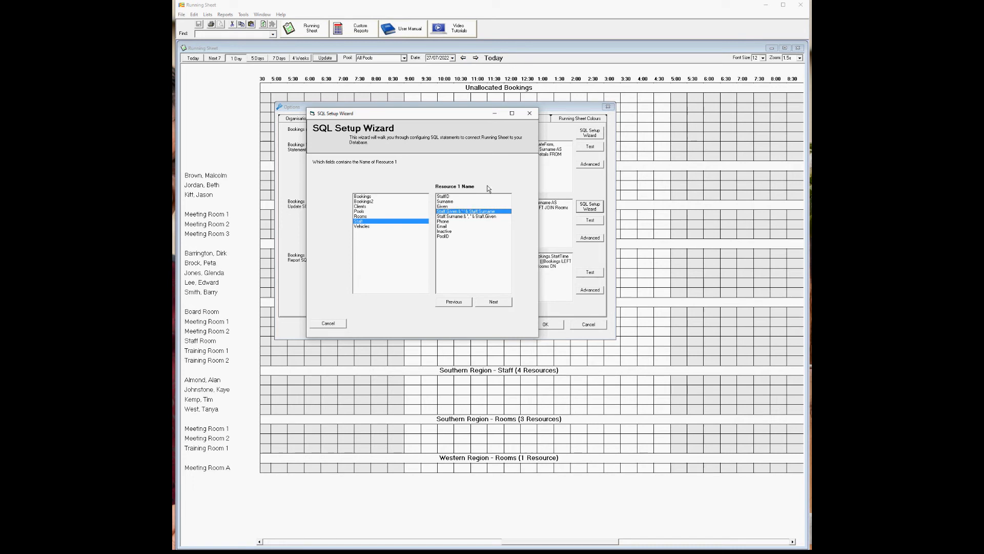
pyautogui.click(493, 302)
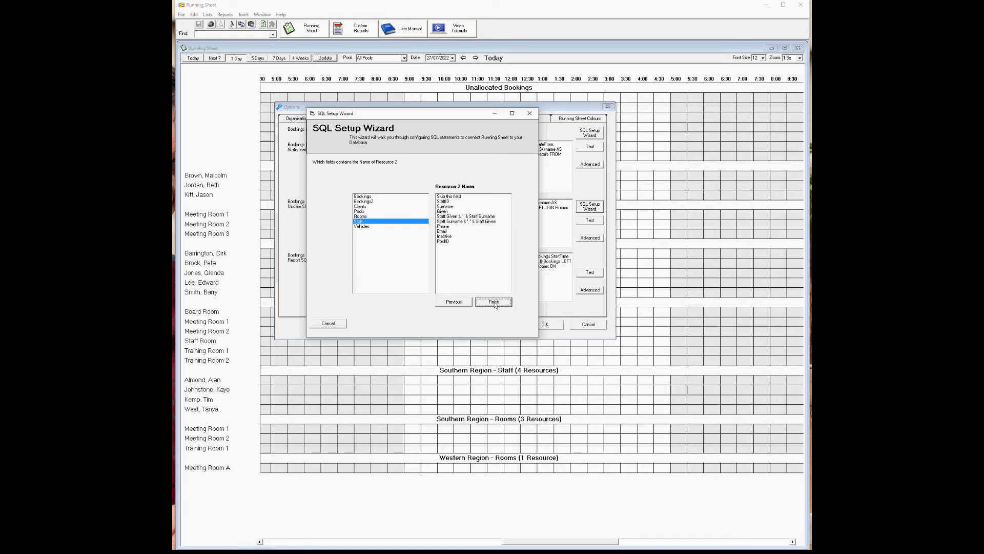
pyautogui.click(373, 216)
pyautogui.click(444, 206)
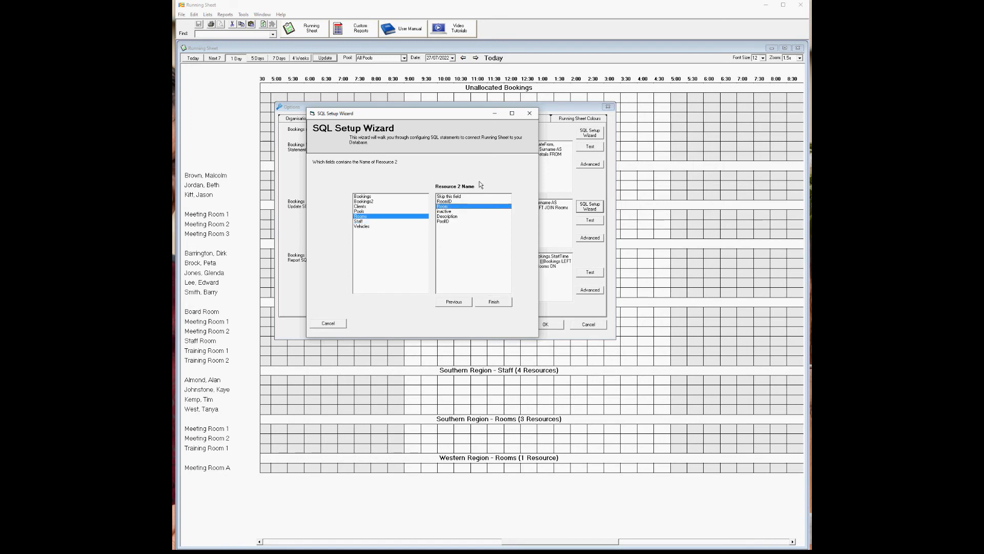
pyautogui.click(496, 302)
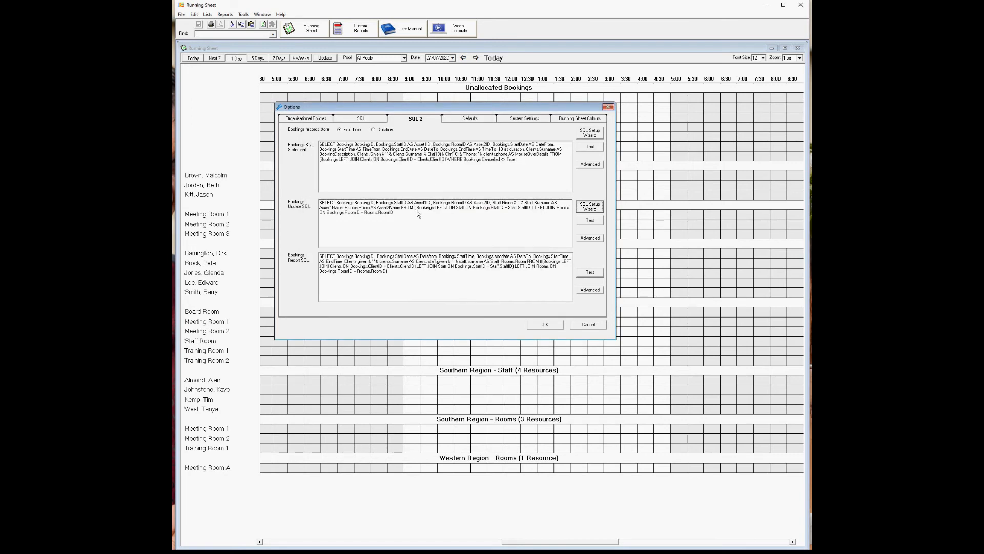
# - Test the Bookings Update SQL and save the options
pyautogui.click(583, 221)
pyautogui.click(548, 325)
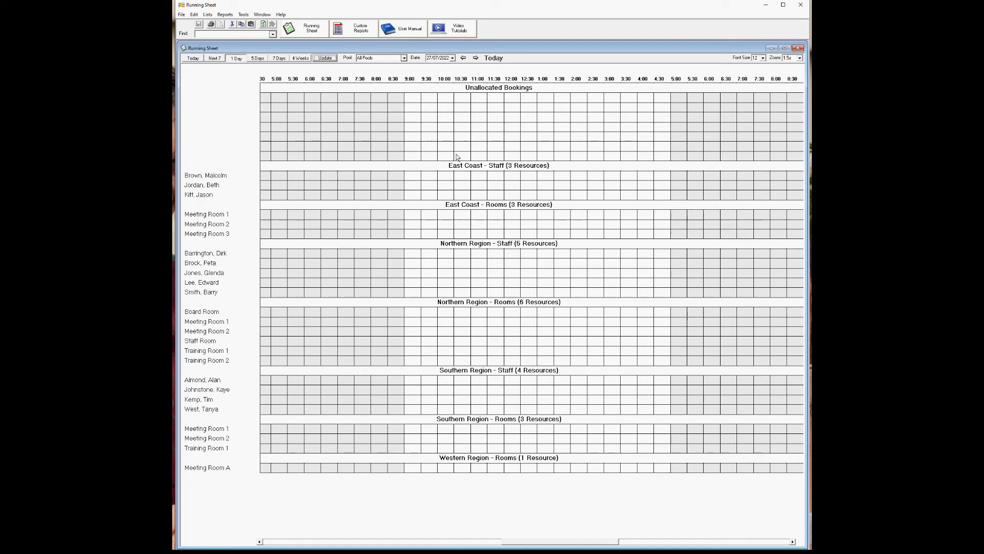
# - Show the previous day's running sheet and try to move the 11:30 Northern Region staff booking up one row
pyautogui.click(464, 58)
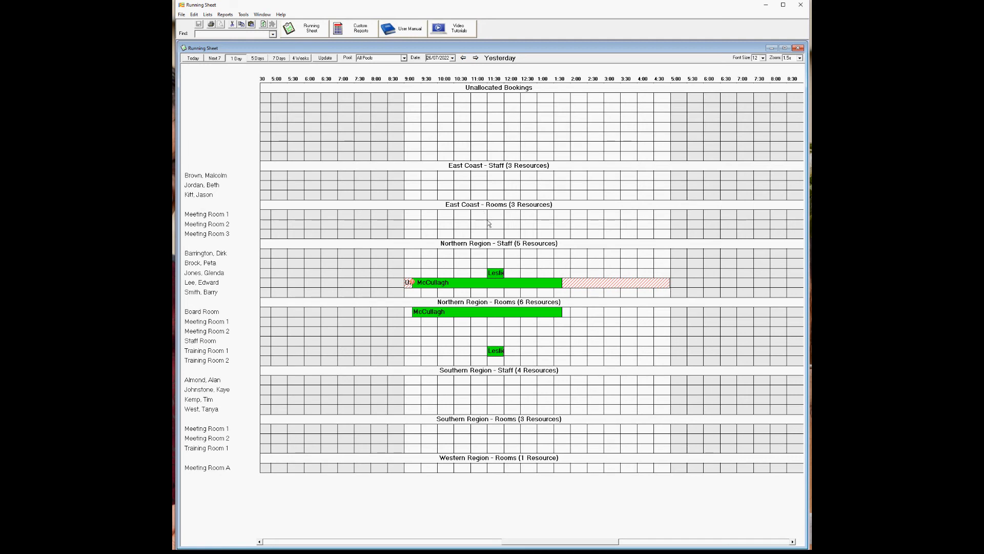
pyautogui.moveTo(496, 274); pyautogui.dragTo(496, 265)
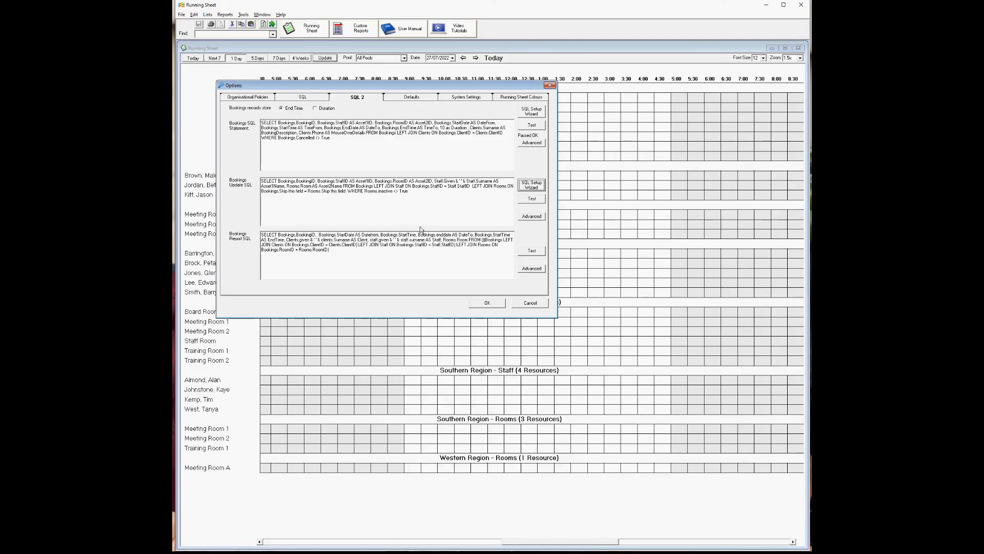
# - Test the Bookings Update SQL, remove its WHERE Rooms.inactive <> True clause and test the statement again
pyautogui.click(522, 200)
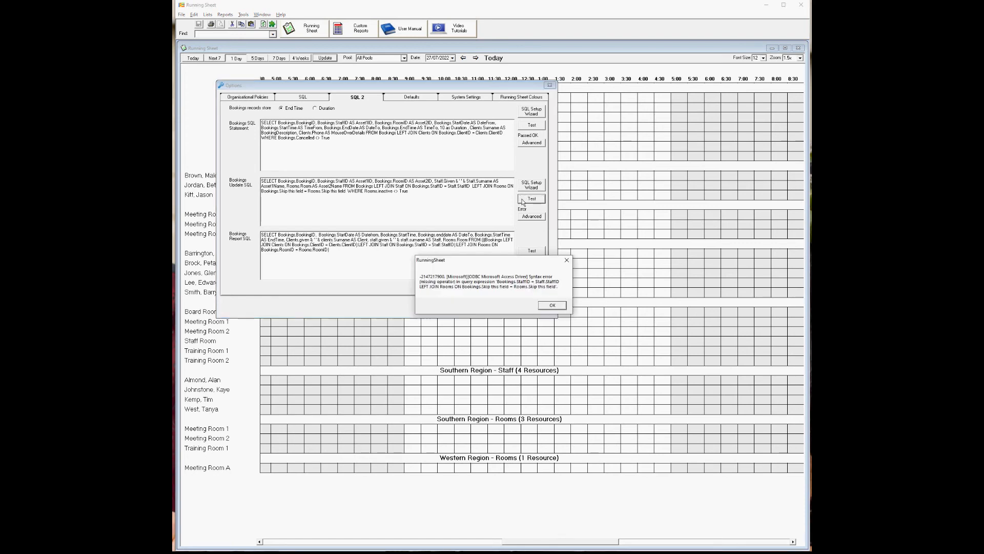
pyautogui.click(548, 306)
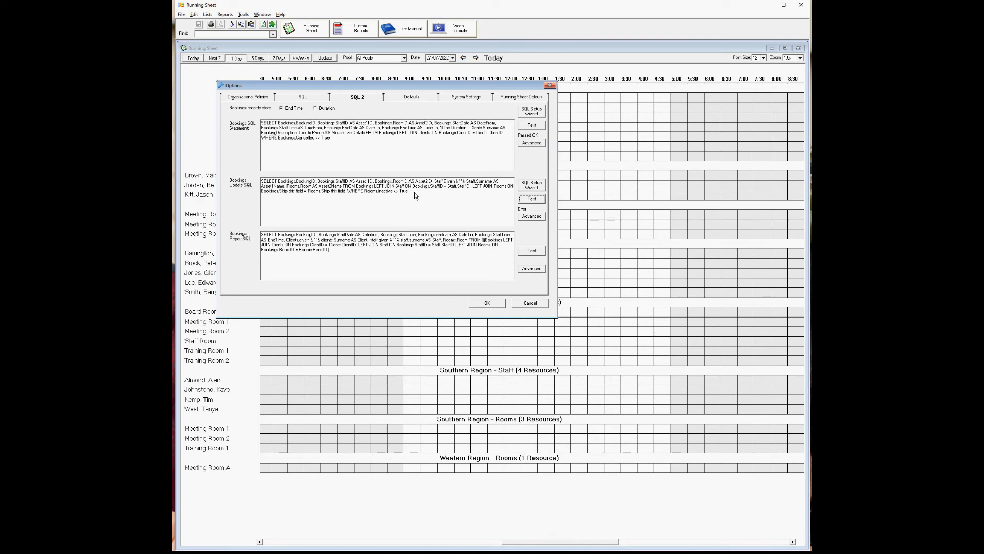
pyautogui.moveTo(414, 192); pyautogui.dragTo(353, 189)
pyautogui.press('Delete')
pyautogui.click(530, 199)
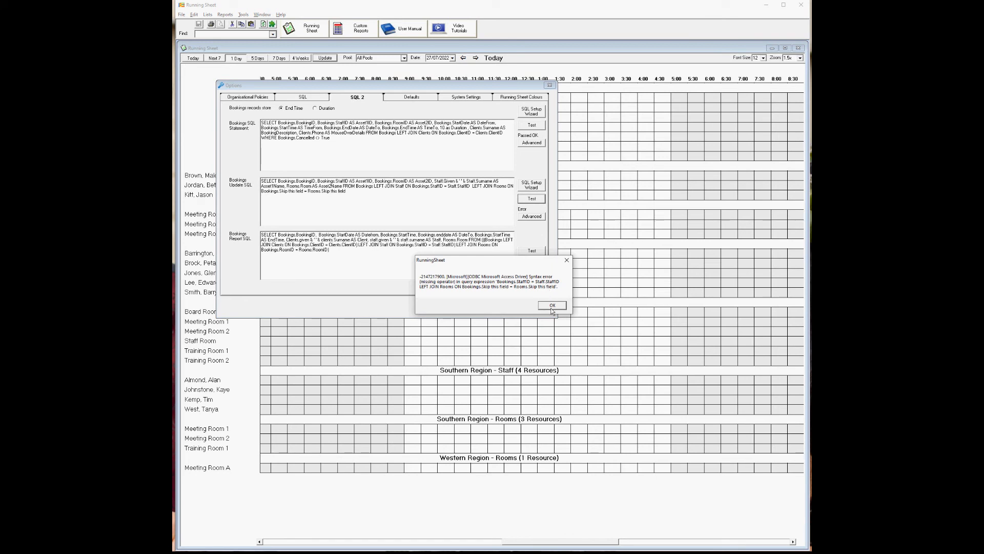
pyautogui.click(552, 307)
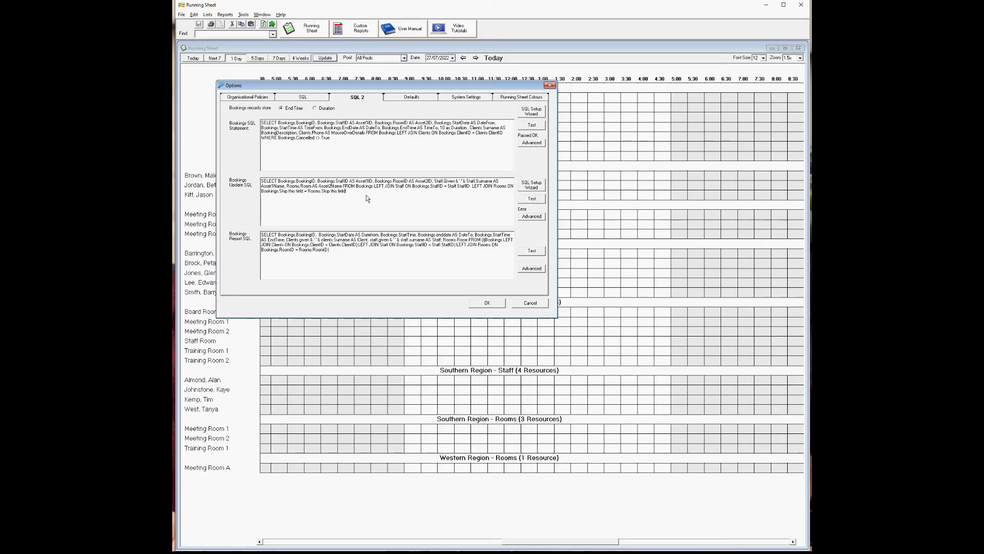
# - Start removing the "Bookings.Skip this field = Rooms.Skip this field" join condition from the Bookings Update SQL and switch to another window
pyautogui.press('BackSpace')
pyautogui.press('BackSpace')
pyautogui.moveTo(271, 198); pyautogui.dragTo(261, 199)
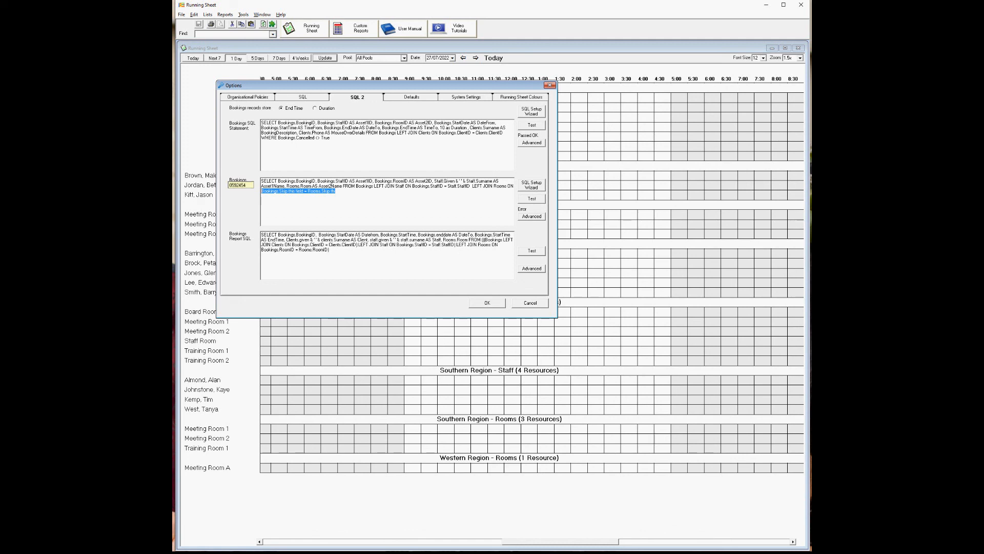
pyautogui.hotkey('alt', 'Tab')
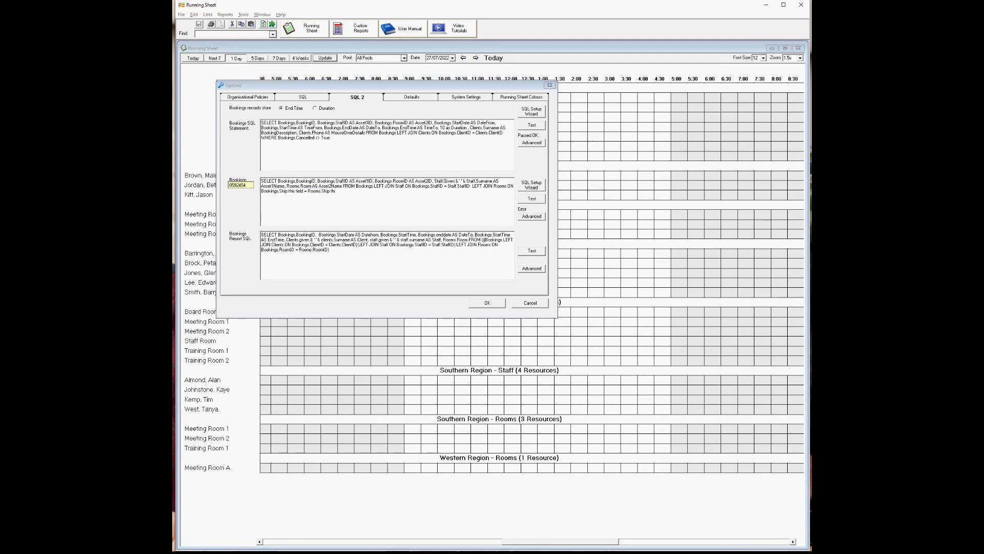